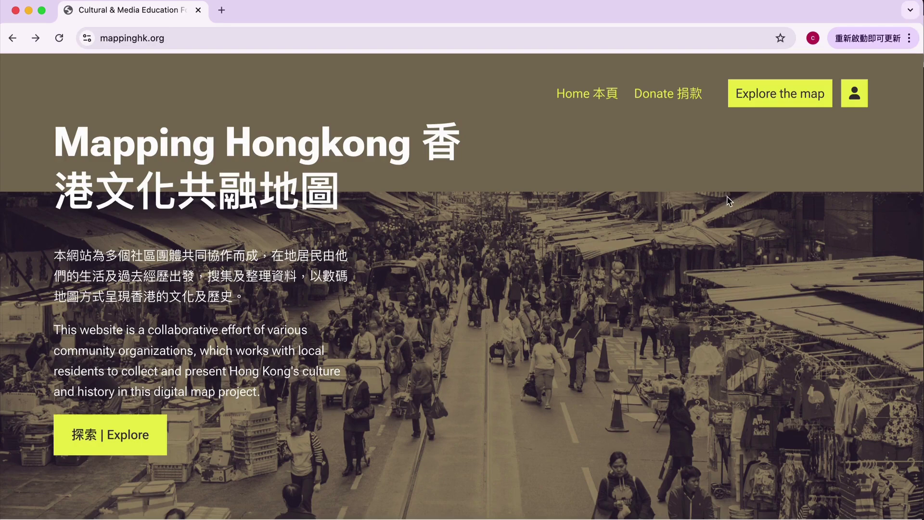
# Step: Open the site's login page and log in with the pre-filled account credentials
pyautogui.click(849, 100)
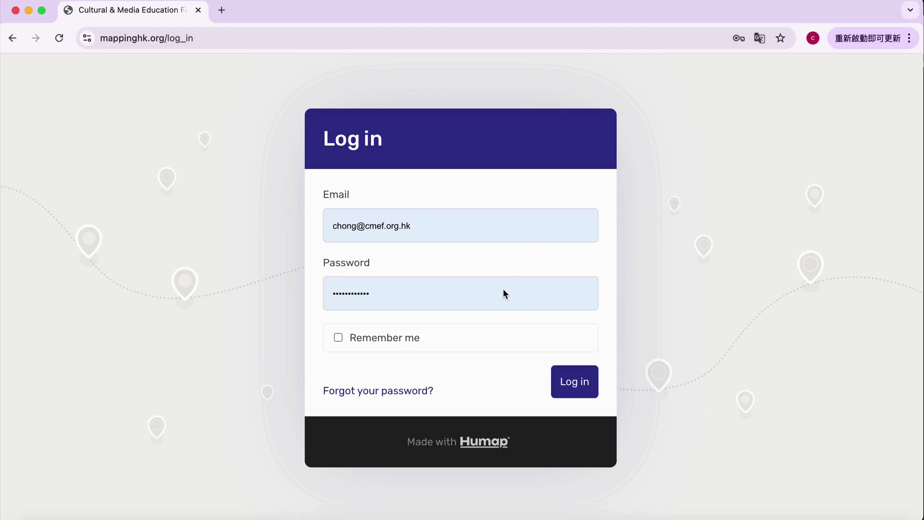
pyautogui.click(577, 382)
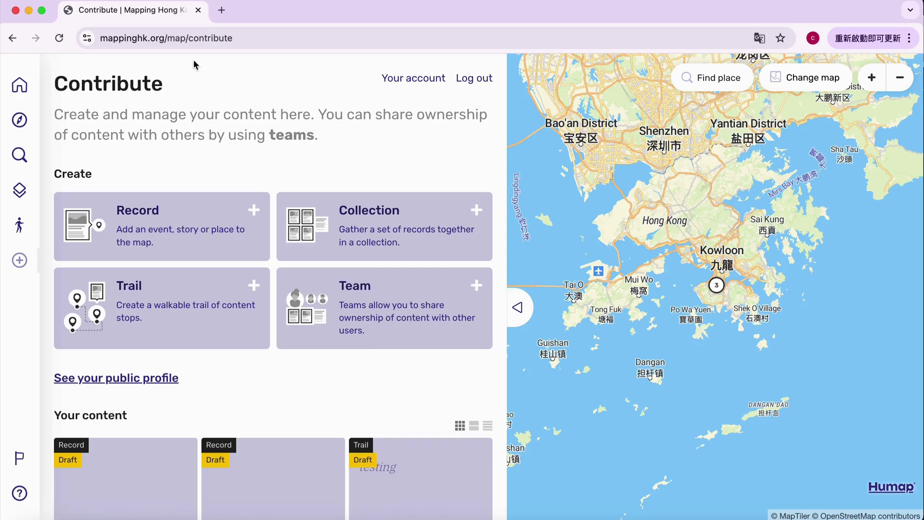
# Step: Return to the mappinghk.org home page by removing map/contribute from the address, and reopen the account's Contribute page
pyautogui.click(167, 39)
pyautogui.click(167, 39)
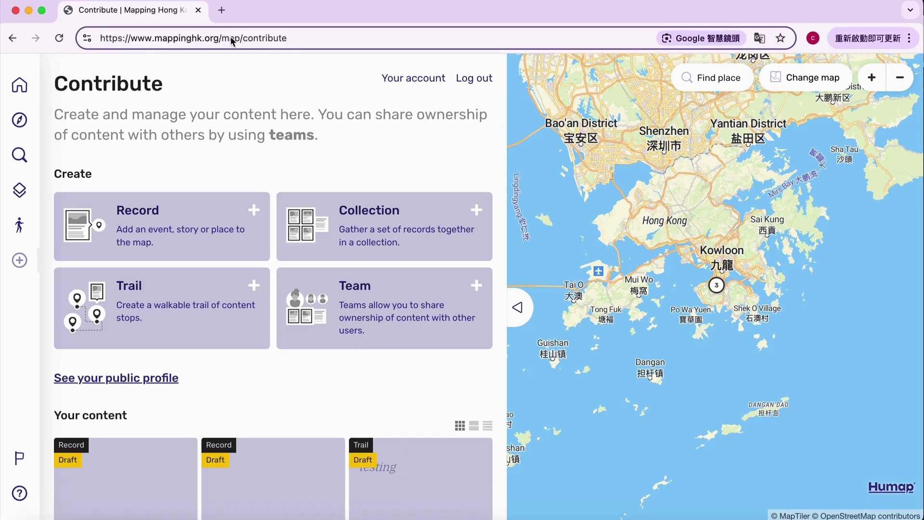
pyautogui.moveTo(224, 37); pyautogui.dragTo(313, 34)
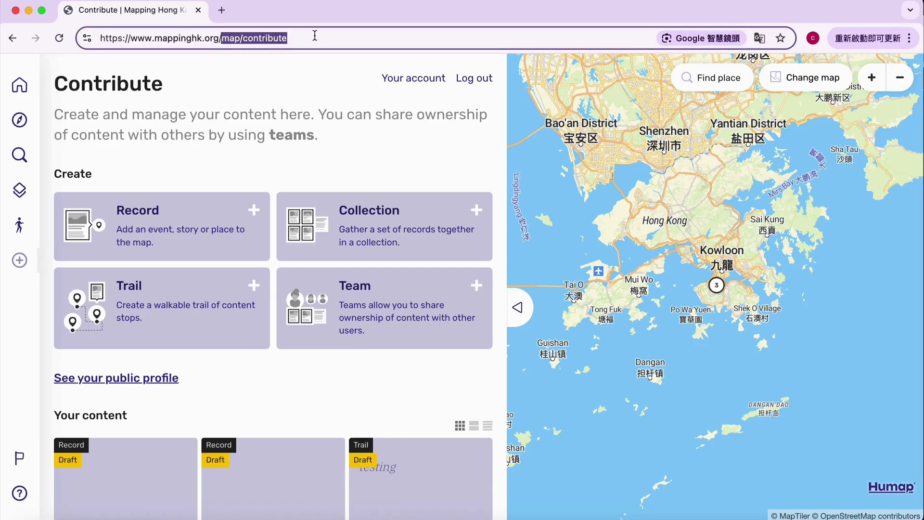
pyautogui.press('BackSpace')
pyautogui.press('Return')
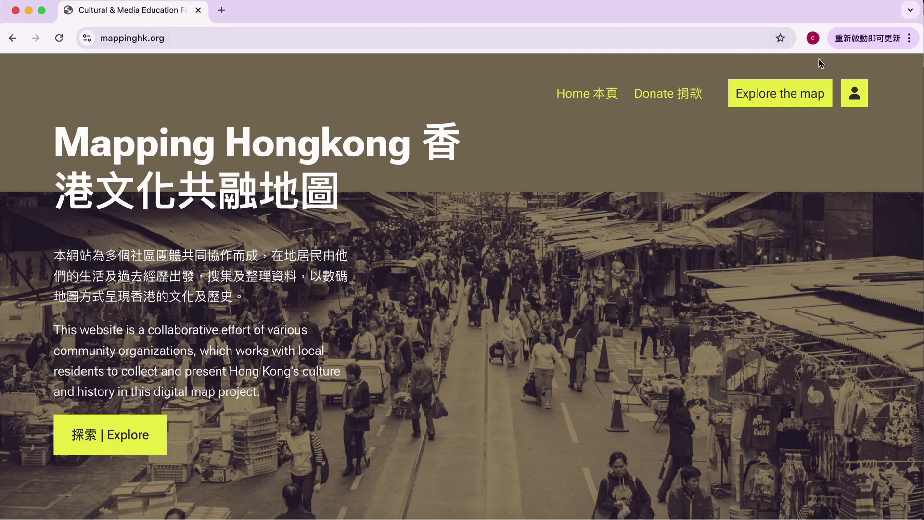
pyautogui.click(853, 94)
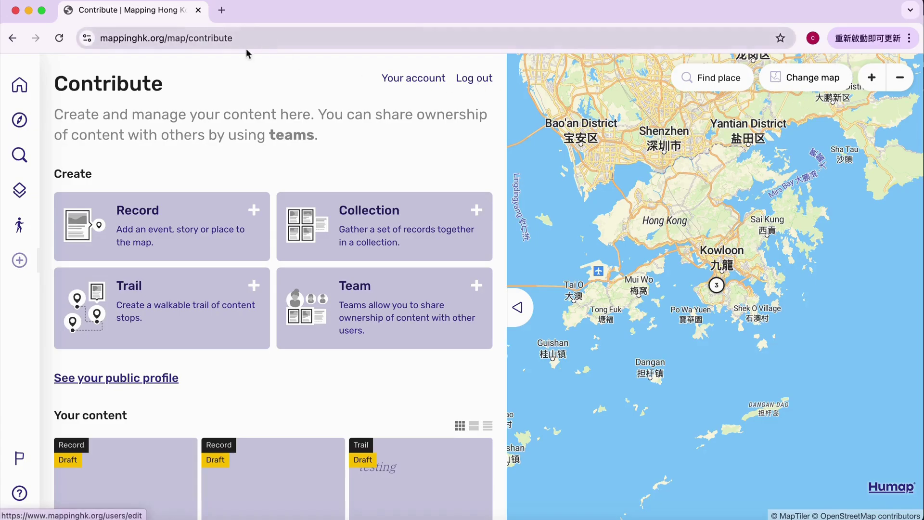
# Step: Go back to the mappinghk.org home page and look through its listed teams, including Liber Research Community
pyautogui.moveTo(18, 98)
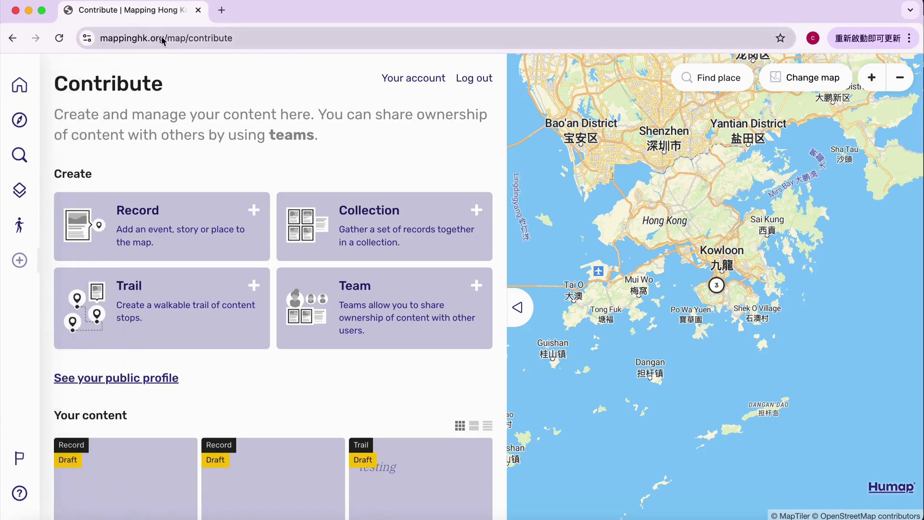
pyautogui.click(178, 42)
pyautogui.click(180, 41)
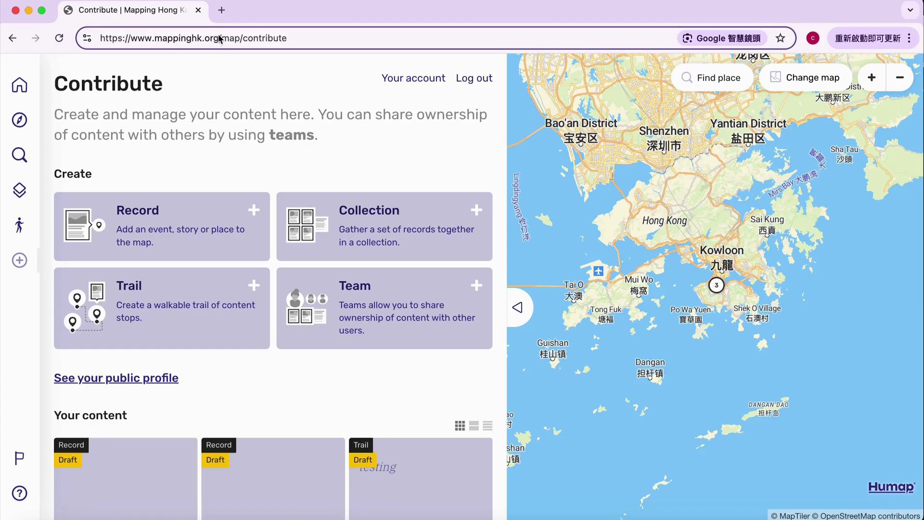
pyautogui.moveTo(222, 36); pyautogui.dragTo(263, 29)
pyautogui.press('BackSpace')
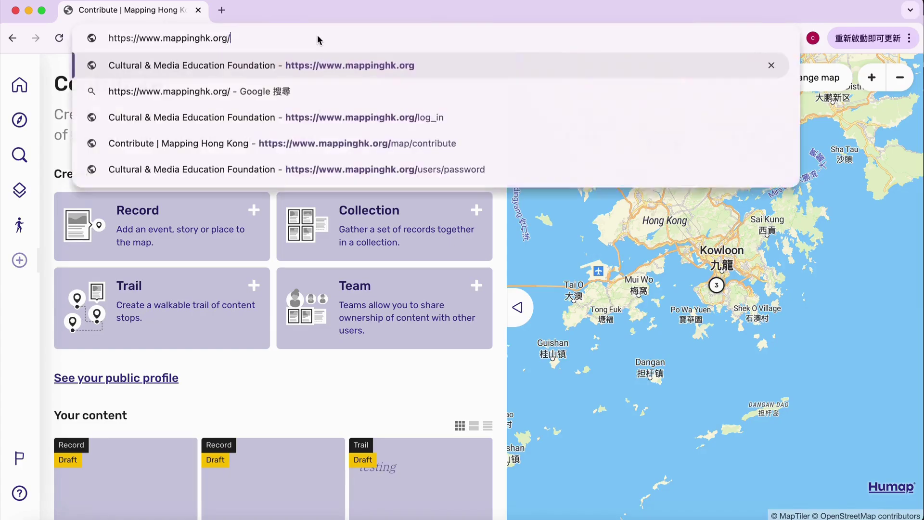
pyautogui.press('Return')
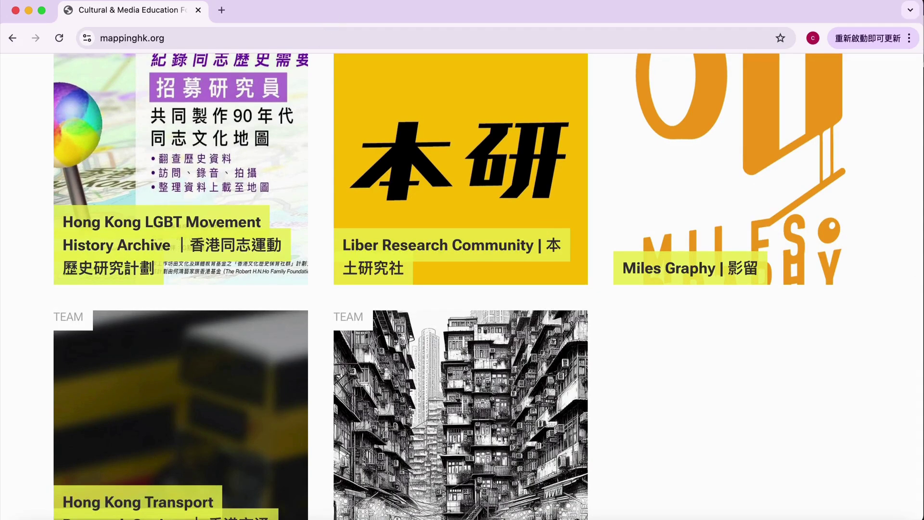
pyautogui.click(487, 225)
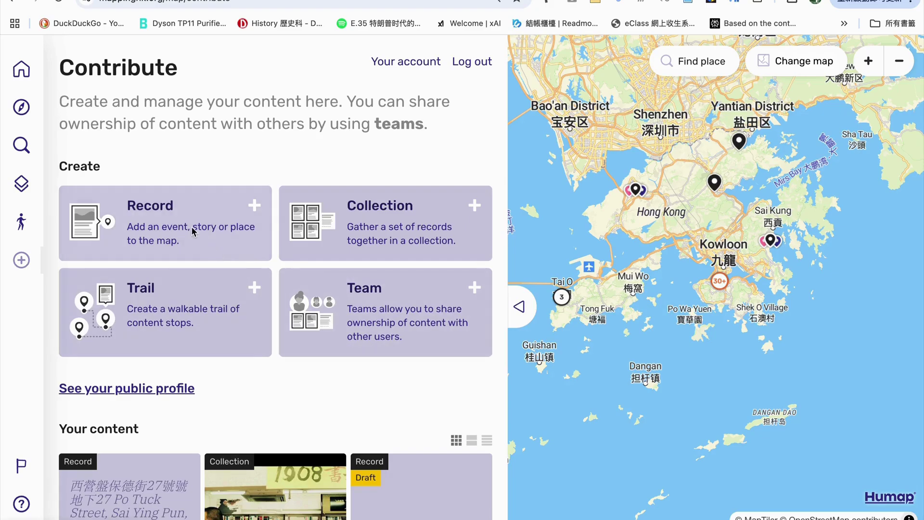
# Step: Start a new record from the Contribute page and begin its guided creation at the location stage
pyautogui.click(174, 217)
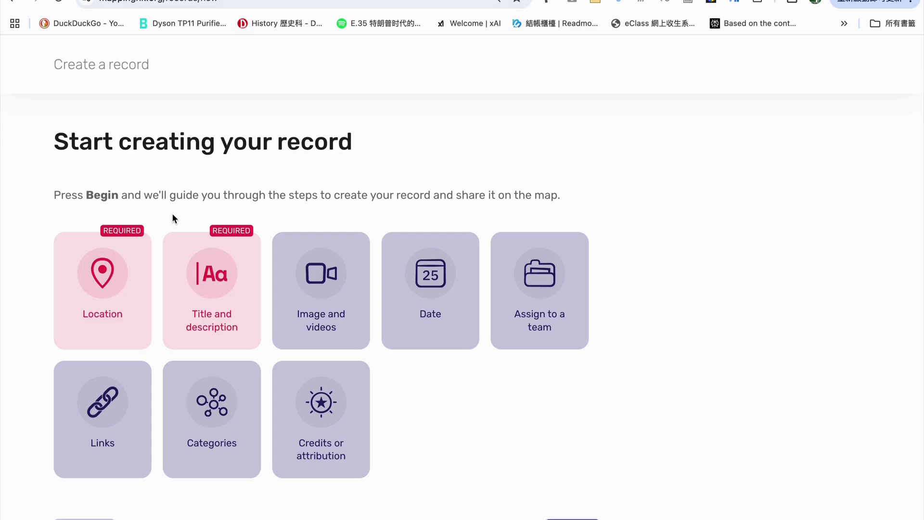
pyautogui.scroll(-1, 173, 214)
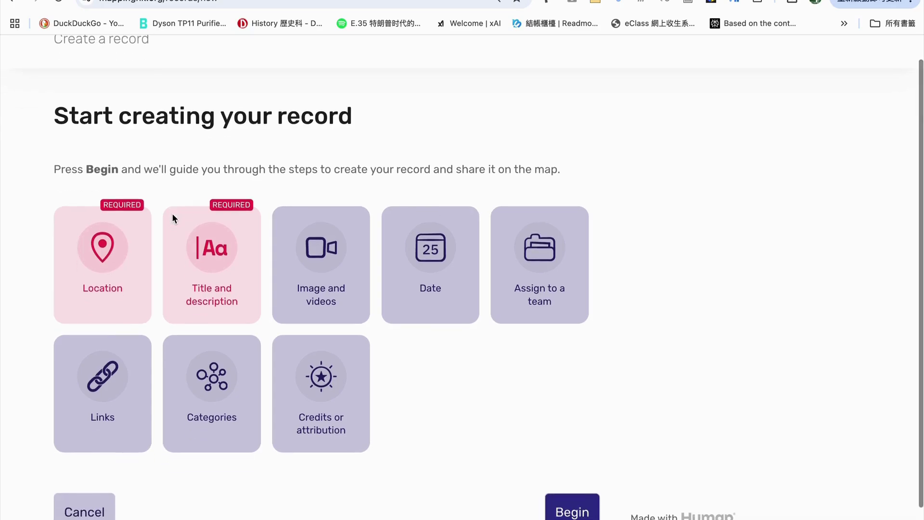
pyautogui.scroll(-1, 173, 214)
pyautogui.scroll(-1, 173, 218)
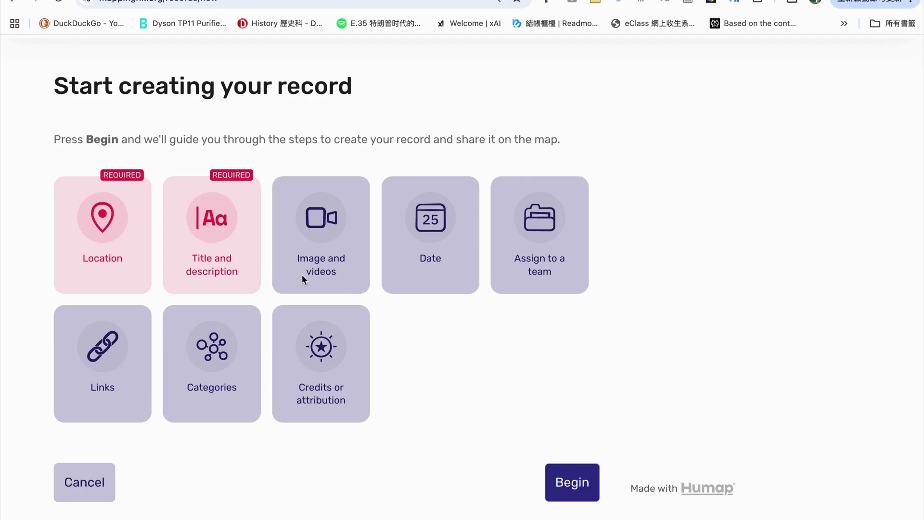
pyautogui.click(573, 479)
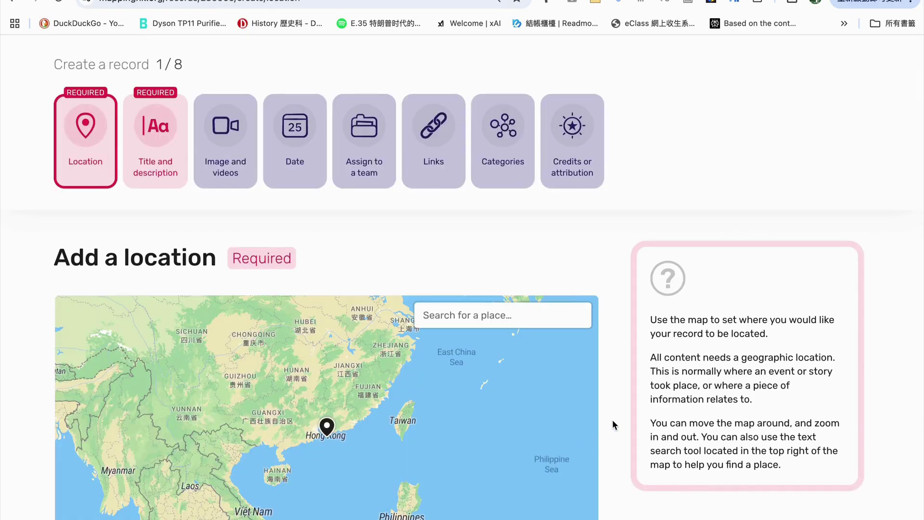
# Step: Examine the record's location map, from the wider South China region down to Kowloon and Hong Kong Island
pyautogui.scroll(-3, 612, 424)
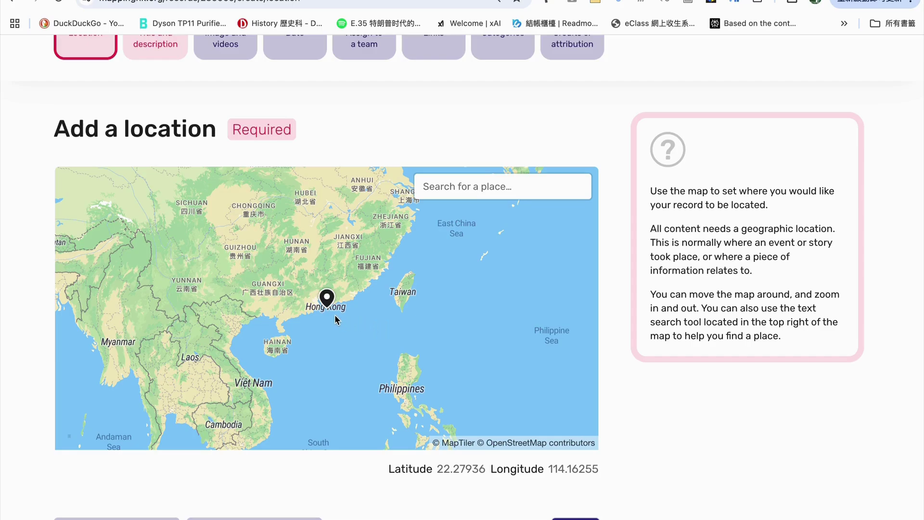
pyautogui.scroll(2, 335, 316)
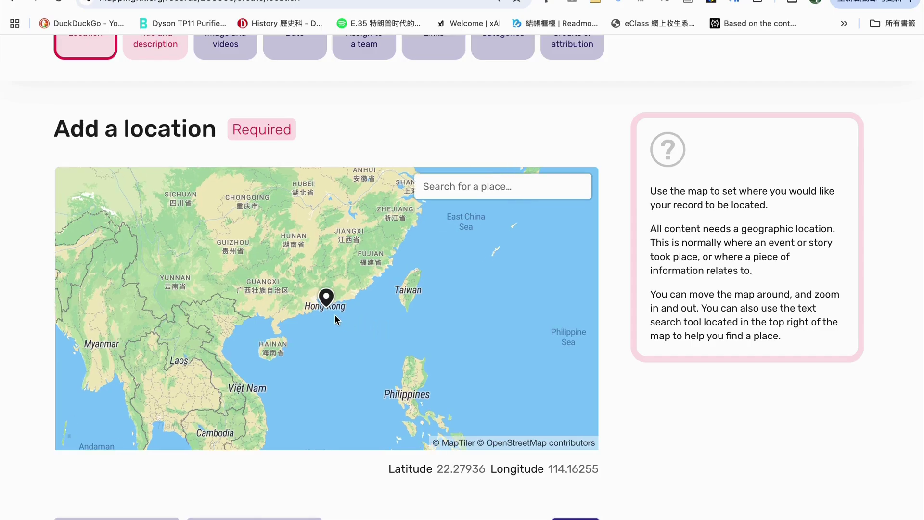
pyautogui.scroll(1, 335, 319)
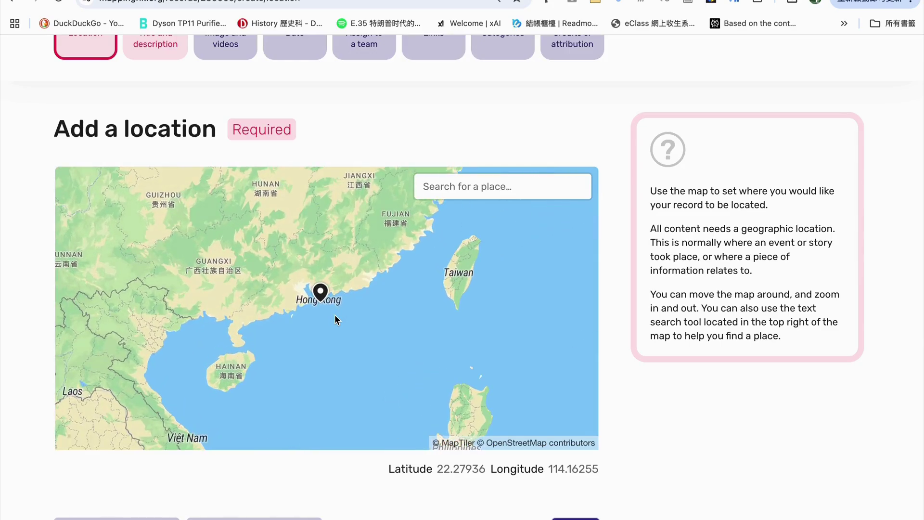
pyautogui.scroll(1, 335, 318)
pyautogui.scroll(2, 335, 317)
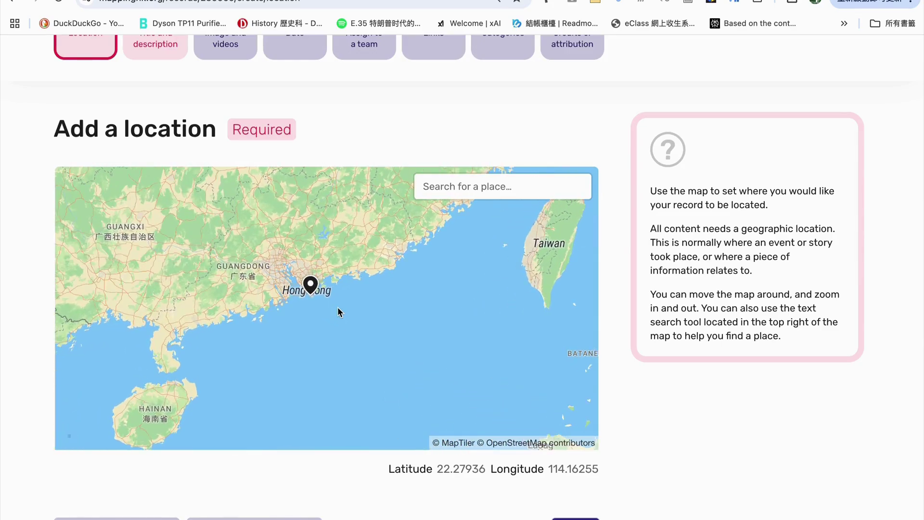
pyautogui.scroll(3, 317, 316)
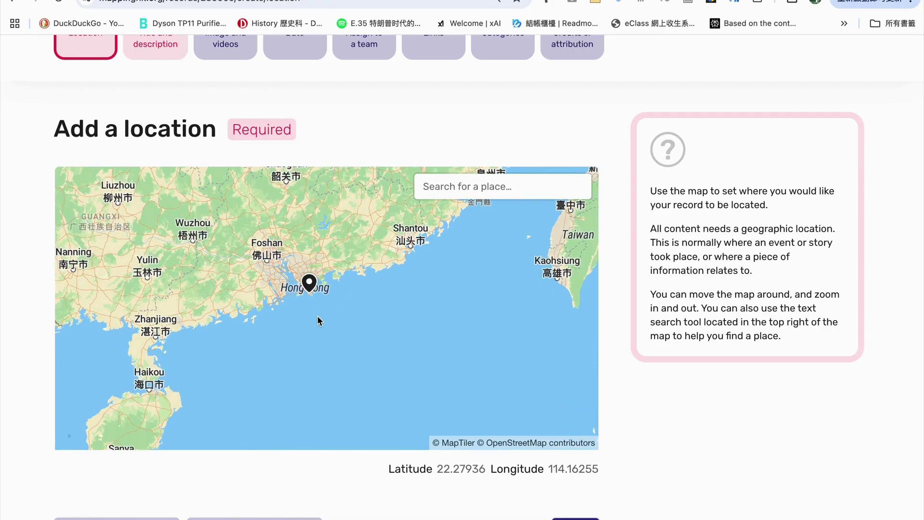
pyautogui.scroll(2, 317, 313)
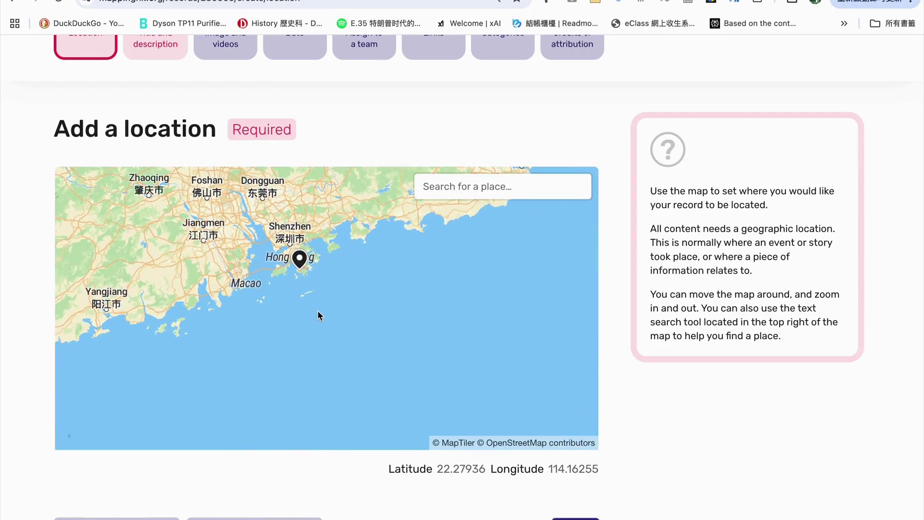
pyautogui.scroll(4, 338, 259)
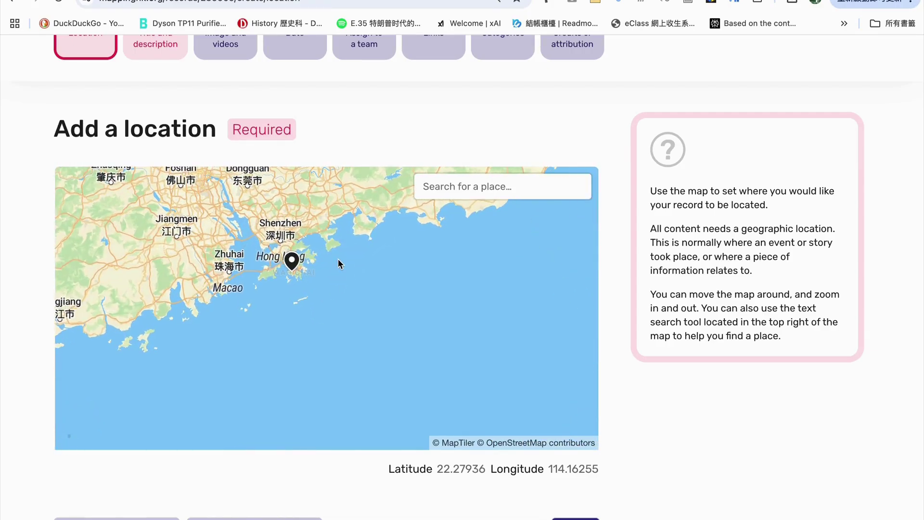
pyautogui.scroll(4, 337, 259)
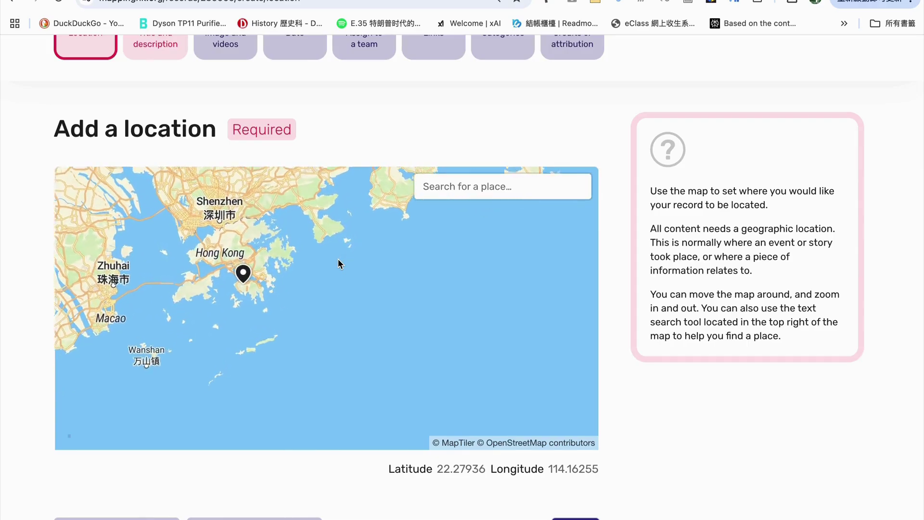
pyautogui.moveTo(264, 332); pyautogui.dragTo(362, 332)
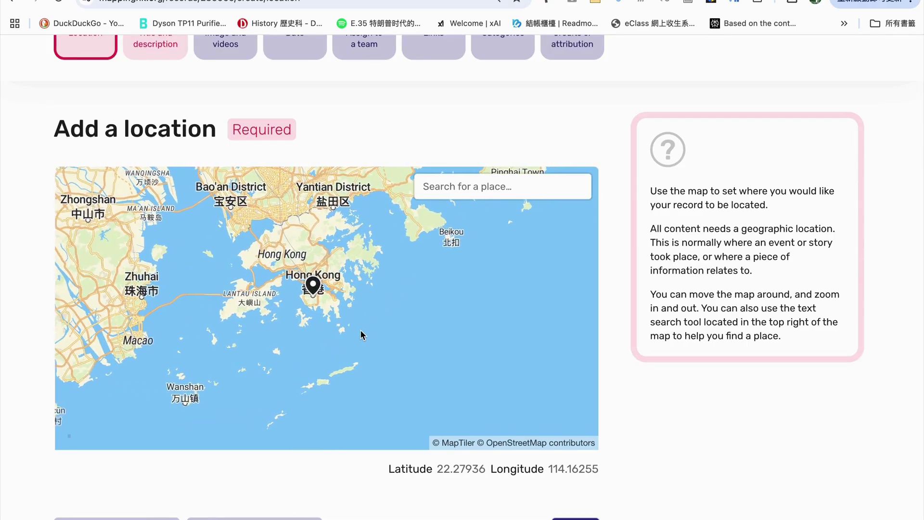
pyautogui.scroll(3, 362, 329)
pyautogui.scroll(3, 361, 329)
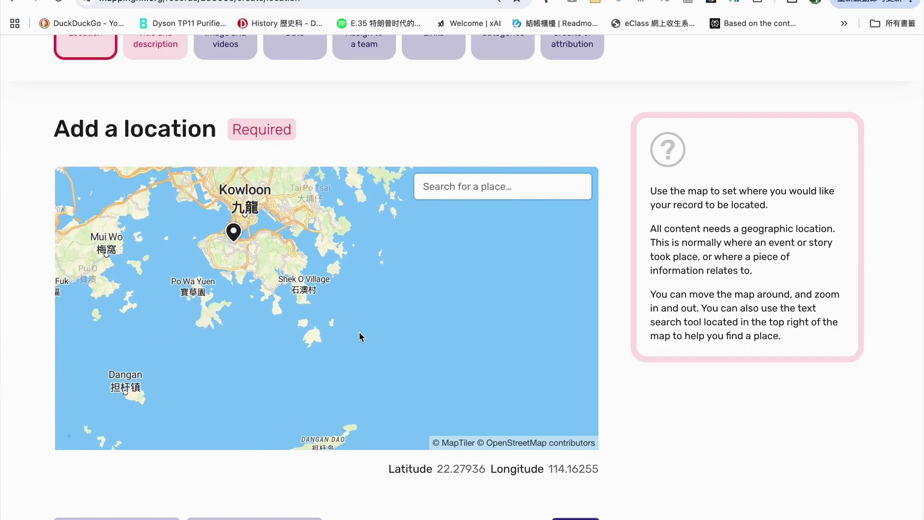
pyautogui.moveTo(359, 331)
pyautogui.mouseDown()
pyautogui.moveTo(422, 345)
pyautogui.moveTo(443, 370)
pyautogui.mouseUp()
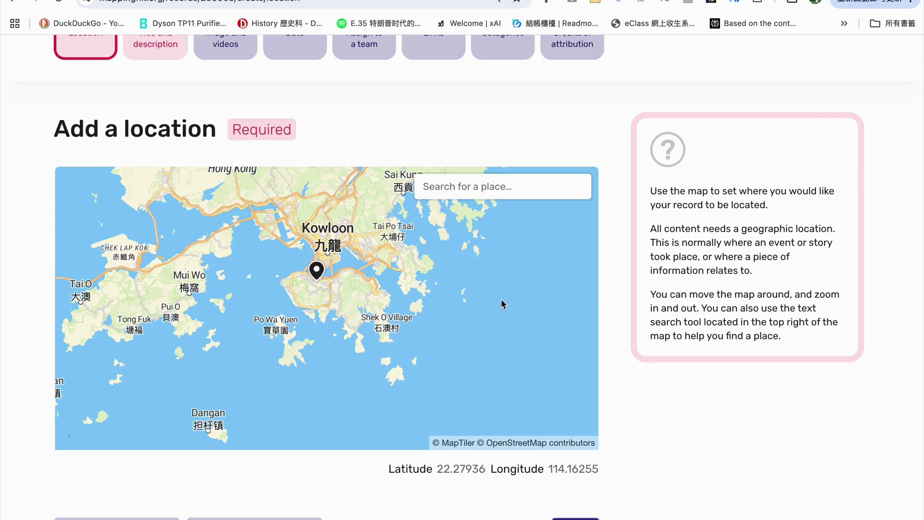
# Step: Search the location map for "Nathan Road" and clear the query
pyautogui.click(502, 186)
pyautogui.write('N')
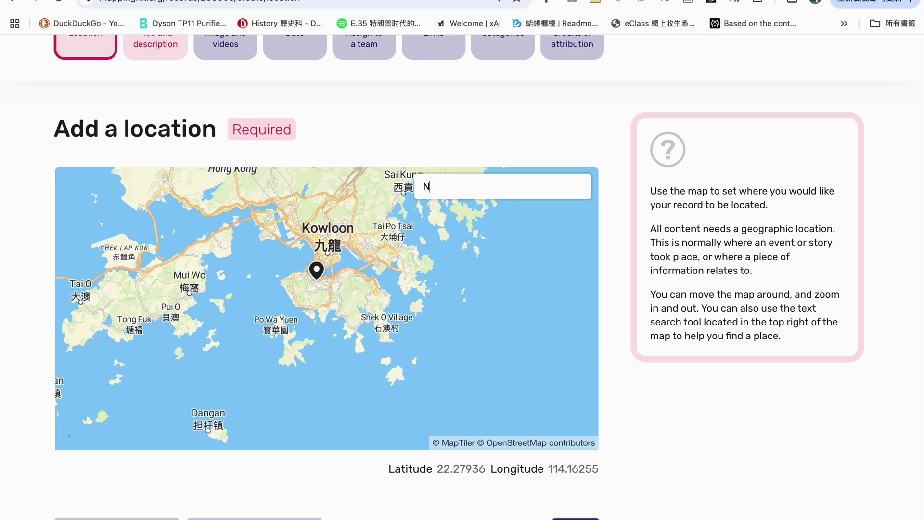
pyautogui.write('athan Road')
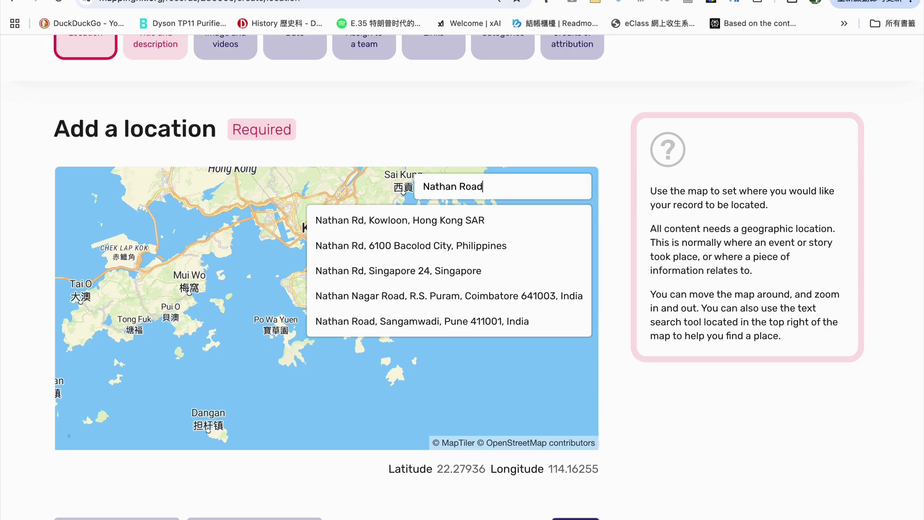
pyautogui.press('BackSpace')
pyautogui.press('BackSpace')
pyautogui.press('BackSpace')
pyautogui.press('BackSpace')
pyautogui.press('BackSpace')
pyautogui.press('BackSpace')
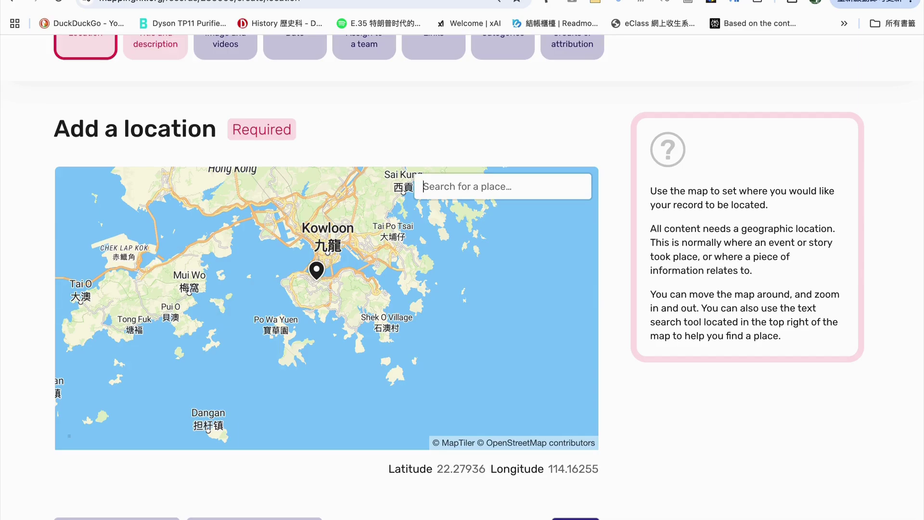
# Step: Search for "Nelson St" and set the record's location to Nelson St, Mong Kok, Kowloon, Hong Kong SAR
pyautogui.write('Nelson')
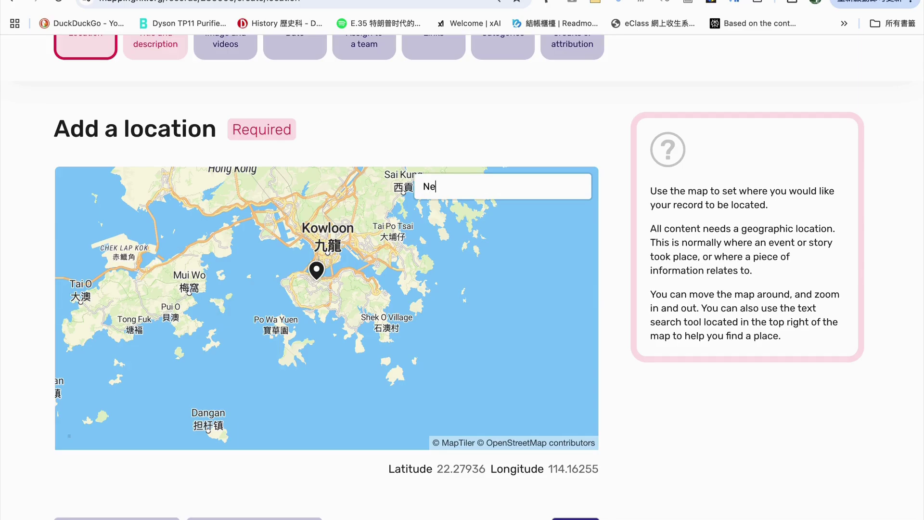
pyautogui.press('BackSpace')
pyautogui.press('BackSpace')
pyautogui.press('BackSpace')
pyautogui.press('BackSpace')
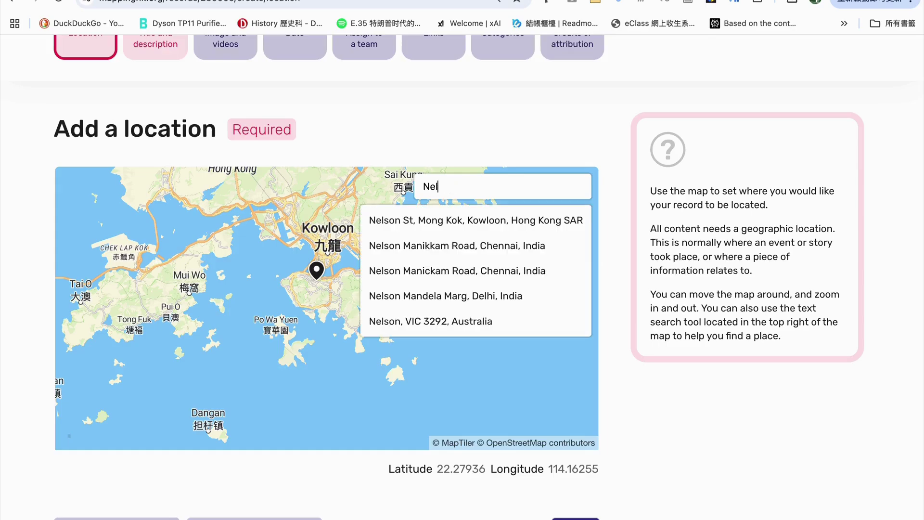
pyautogui.write('lson')
pyautogui.write('St')
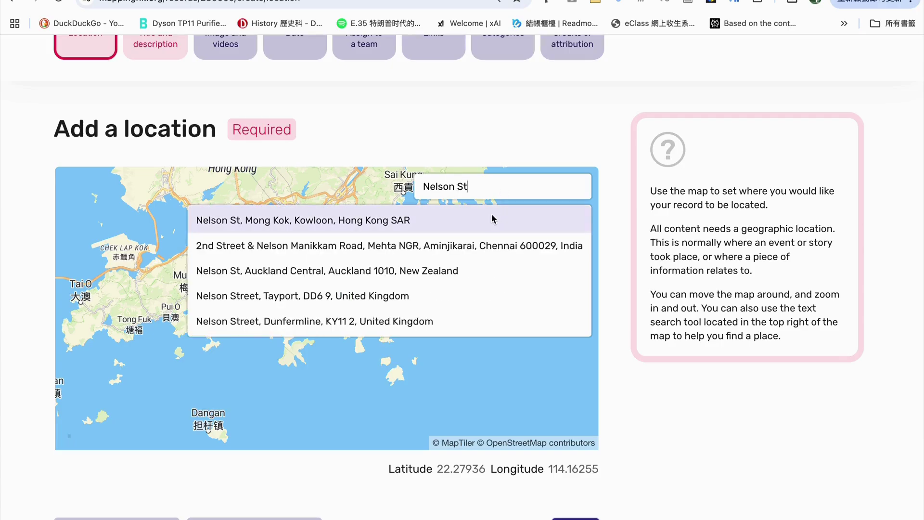
pyautogui.click(488, 219)
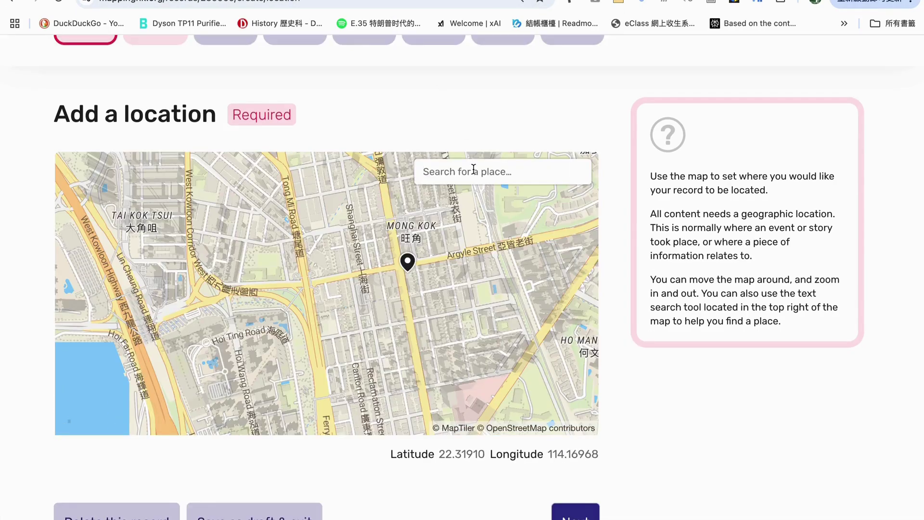
# Step: Search the location map for "旺角西洋菜南街" and set the record's location to 香港特別行政區九龍旺角西洋菜南街
pyautogui.write('旺')
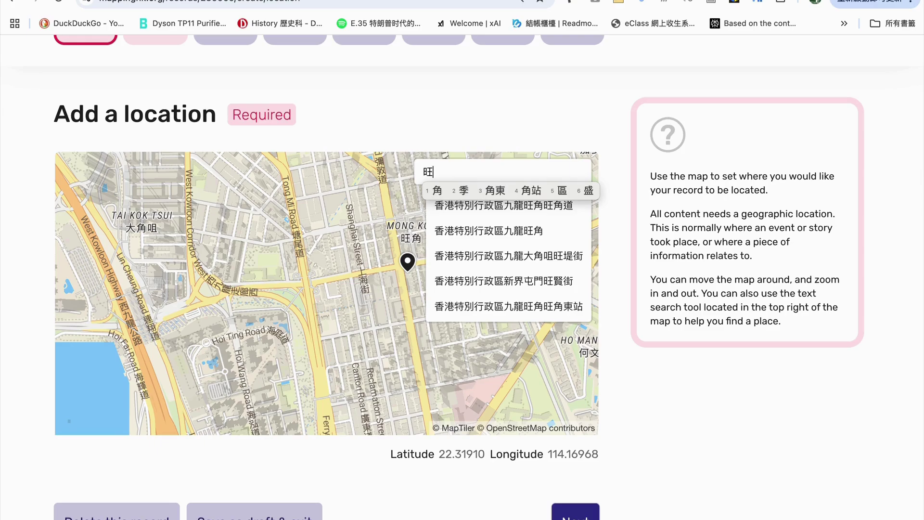
pyautogui.write('角')
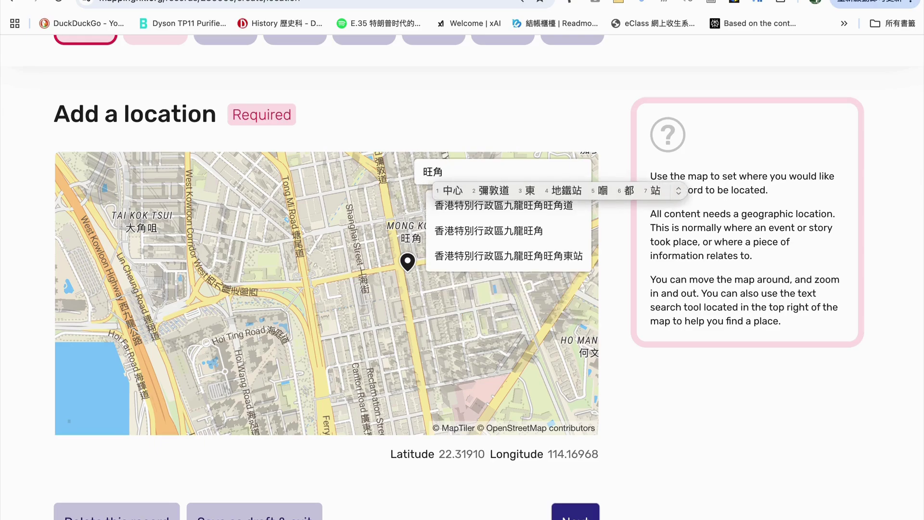
pyautogui.write('一西水廿')
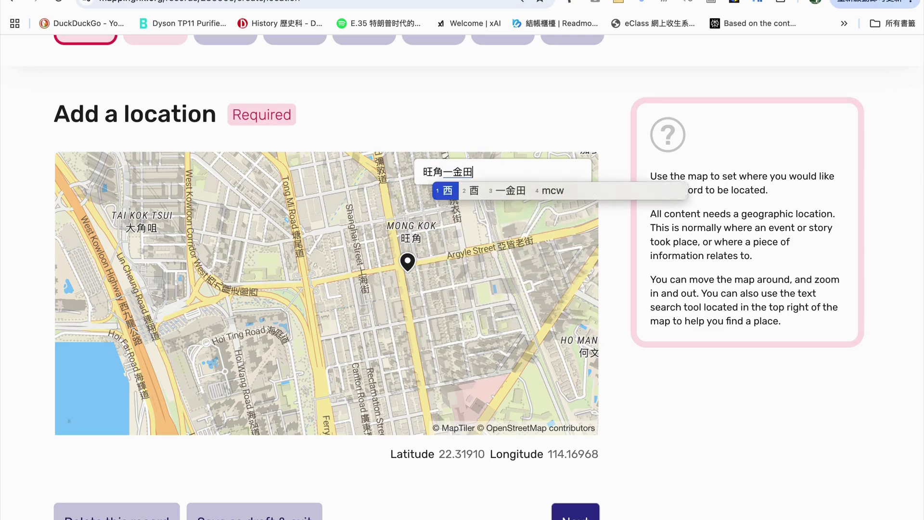
pyautogui.write('7')
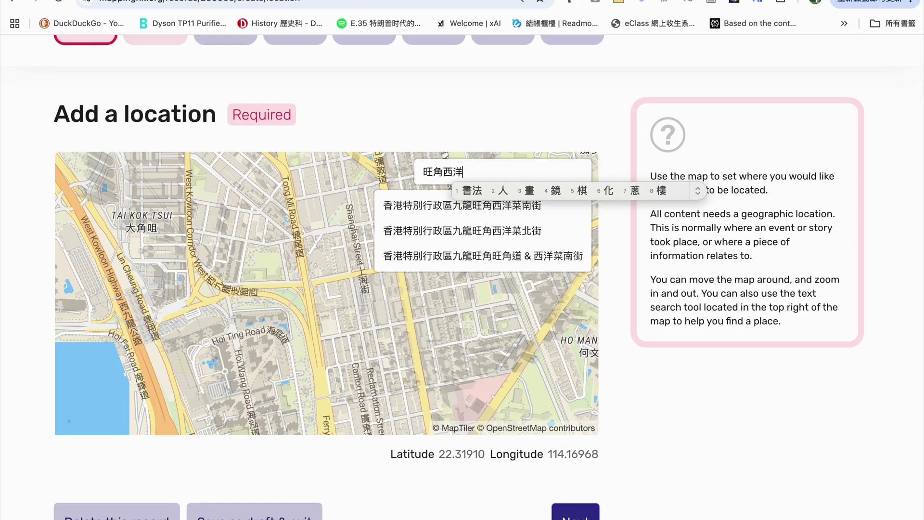
pyautogui.write('廿月金')
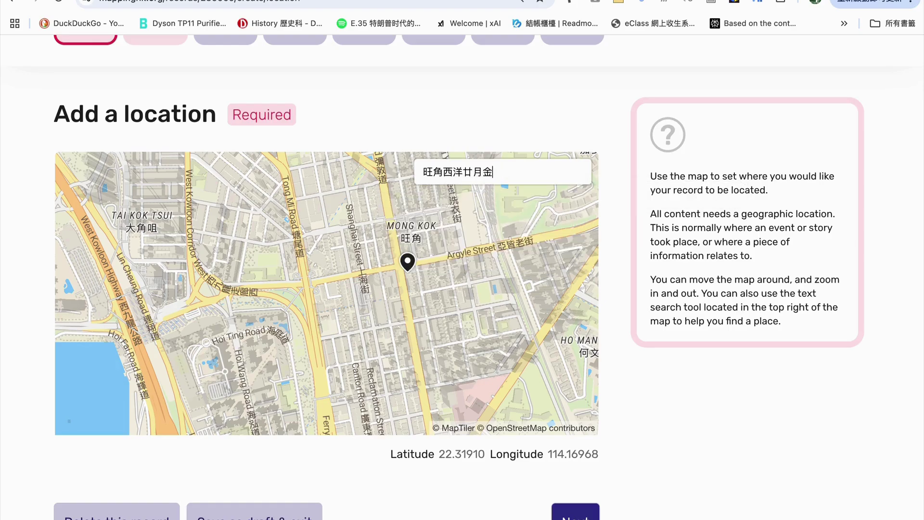
pyautogui.press('BackSpace')
pyautogui.press('BackSpace')
pyautogui.press('BackSpace')
pyautogui.write('廿月木')
pyautogui.press('space')
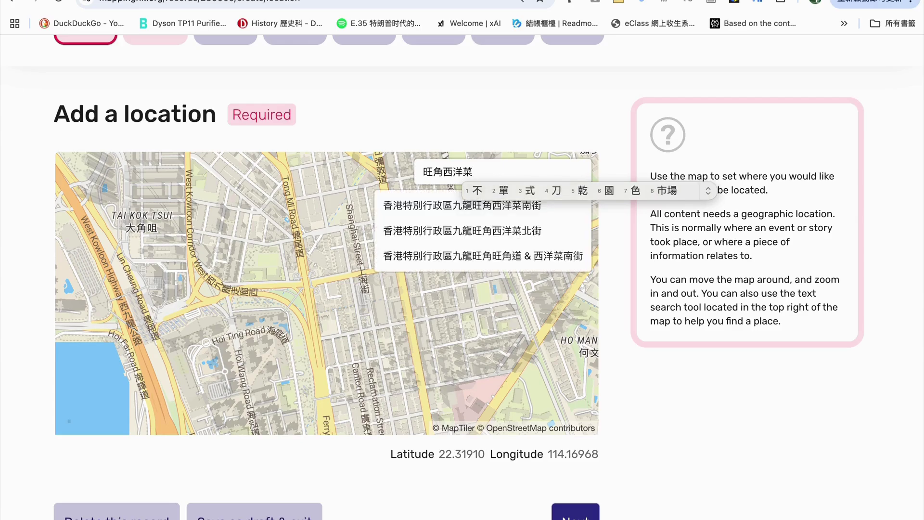
pyautogui.write('十月廿十')
pyautogui.press('space')
pyautogui.write('竹人土土弓')
pyautogui.press('space')
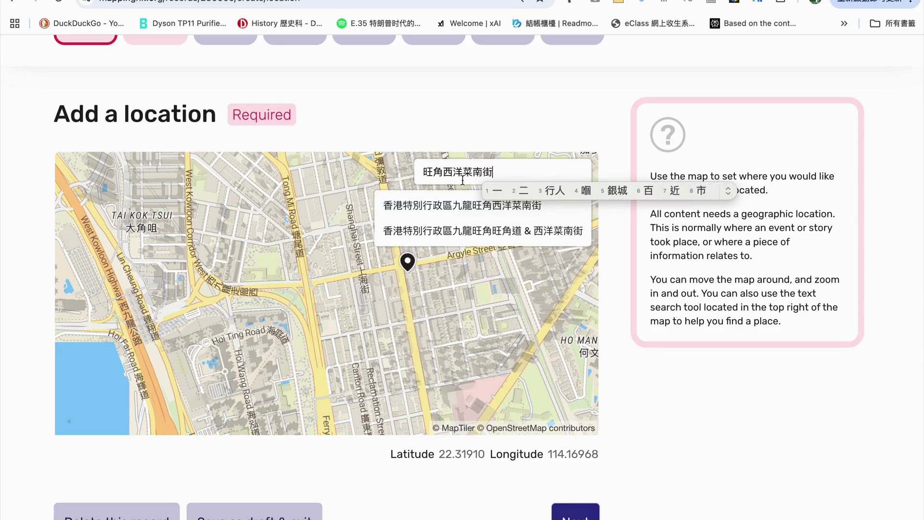
pyautogui.click(450, 204)
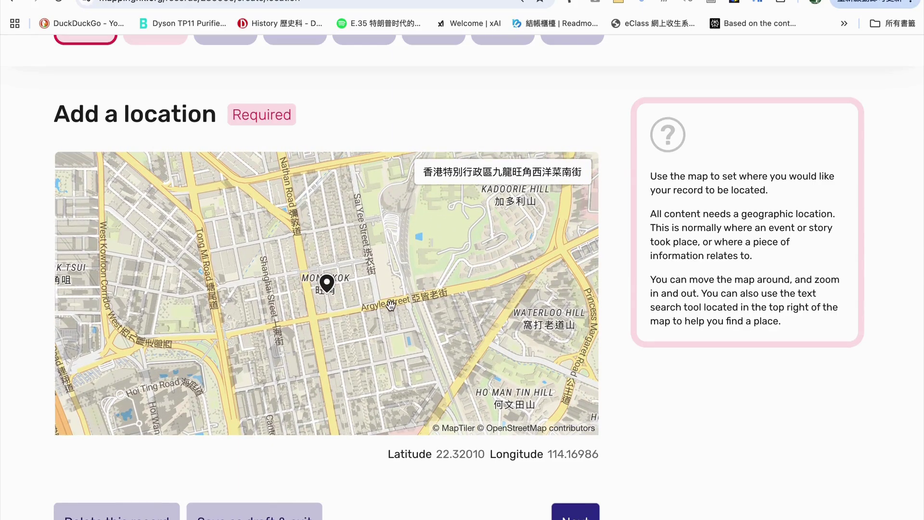
# Step: Move the location marker south across Argyle Street, placing it beside building 664 near Sai Yeung Choi Street South
pyautogui.scroll(3, 351, 328)
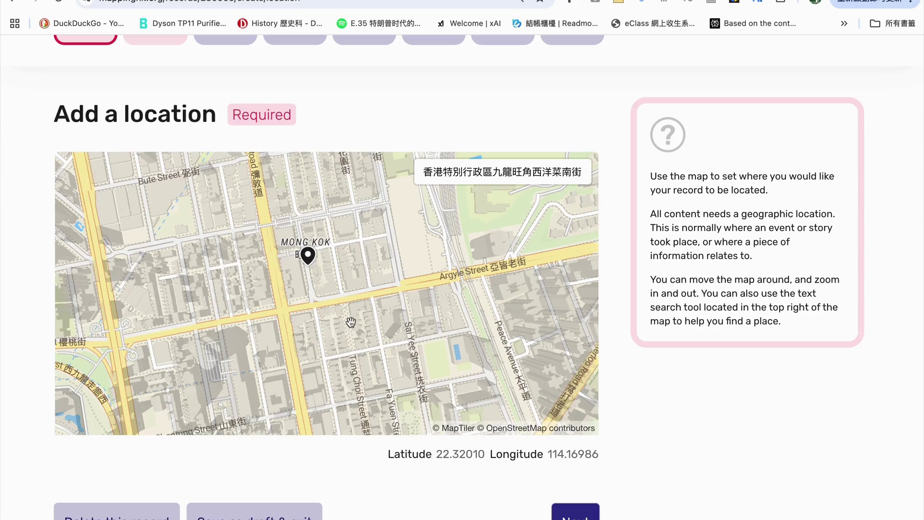
pyautogui.scroll(3, 351, 328)
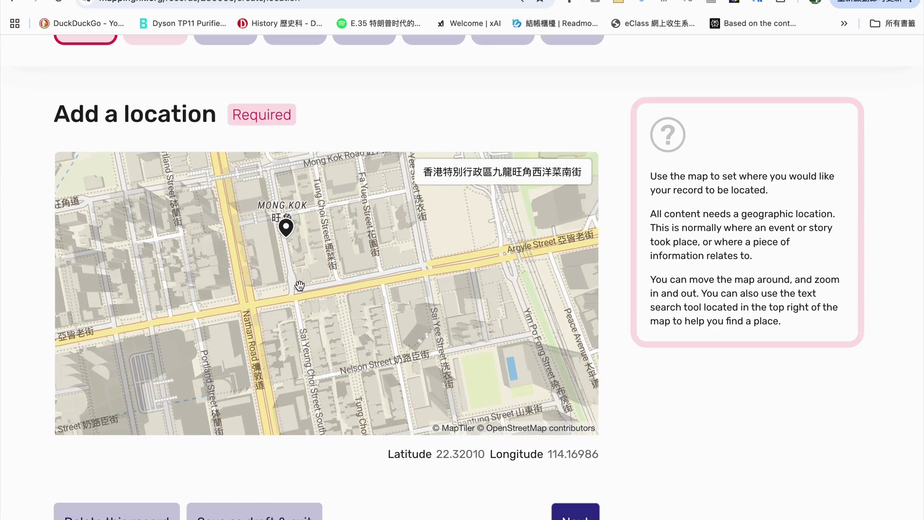
pyautogui.scroll(2, 300, 286)
pyautogui.scroll(2, 324, 301)
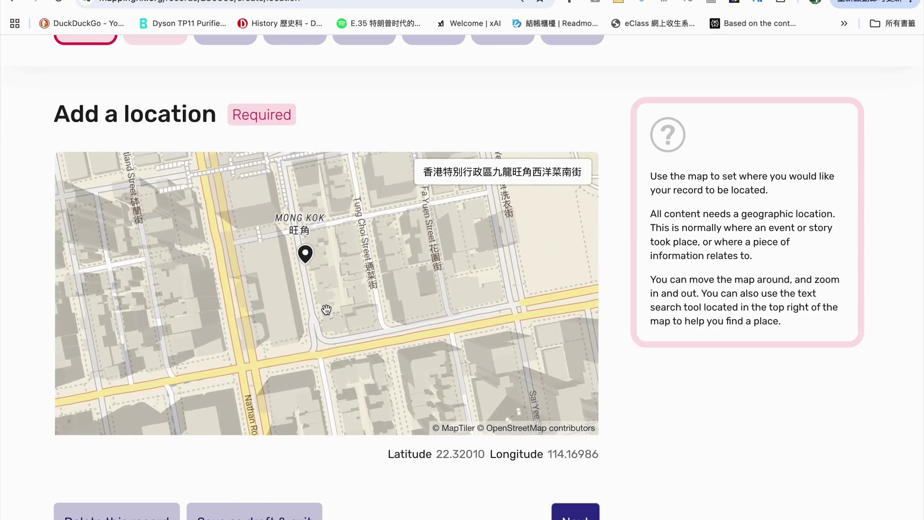
pyautogui.scroll(2, 326, 310)
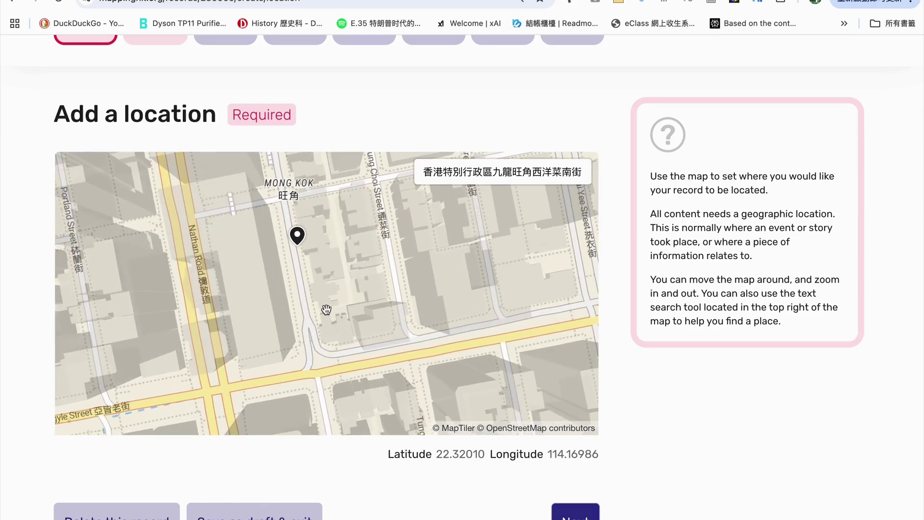
pyautogui.scroll(2, 319, 251)
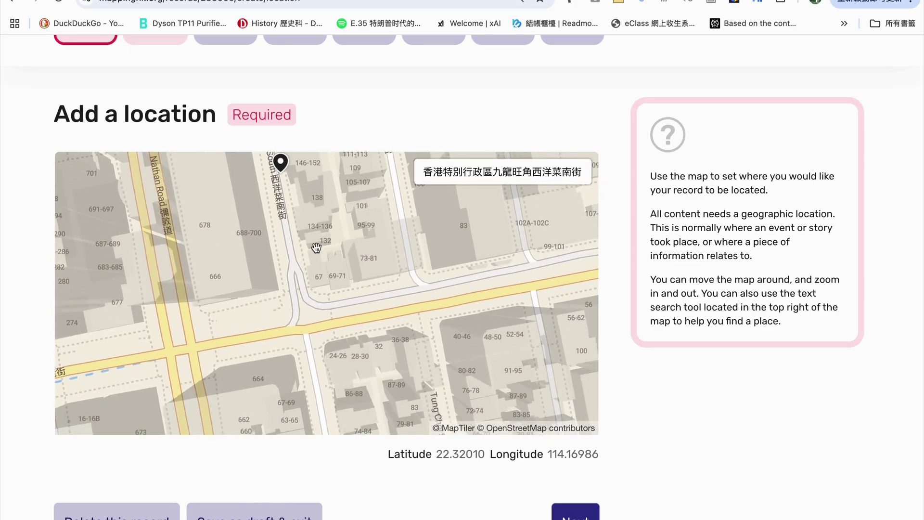
pyautogui.moveTo(283, 165); pyautogui.dragTo(293, 368)
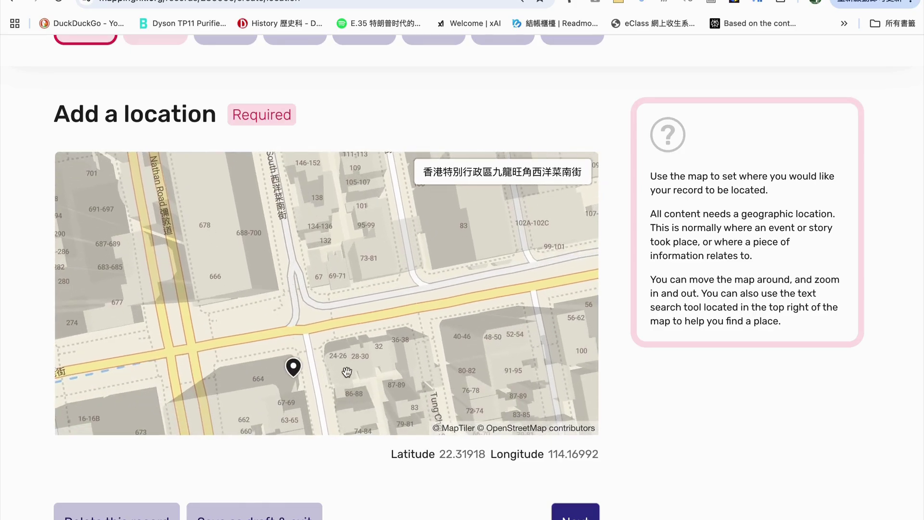
# Step: Move the location marker down Sai Yeung Choi Street South to the corner with Nelson Street
pyautogui.scroll(1, 350, 379)
pyautogui.moveTo(350, 379); pyautogui.dragTo(331, 244)
pyautogui.moveTo(271, 240); pyautogui.dragTo(291, 319)
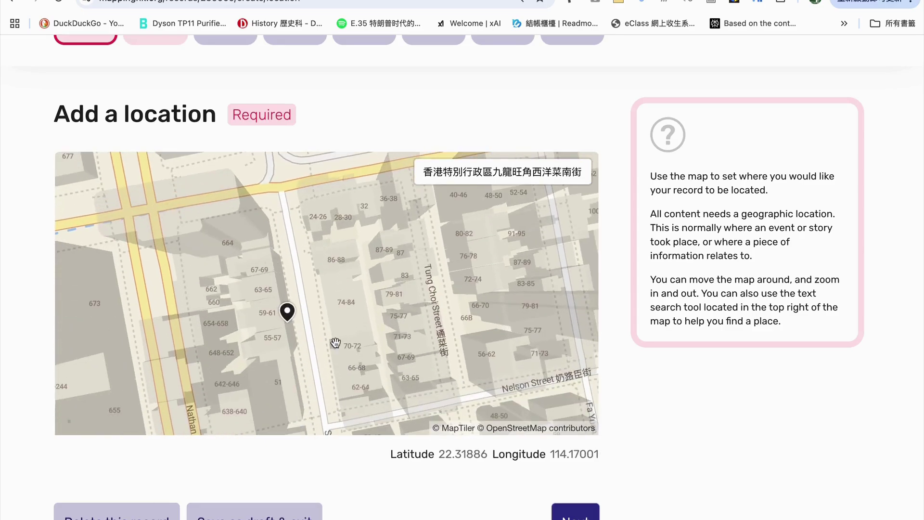
pyautogui.scroll(1, 346, 350)
pyautogui.moveTo(339, 337); pyautogui.dragTo(294, 345)
pyautogui.scroll(1, 351, 371)
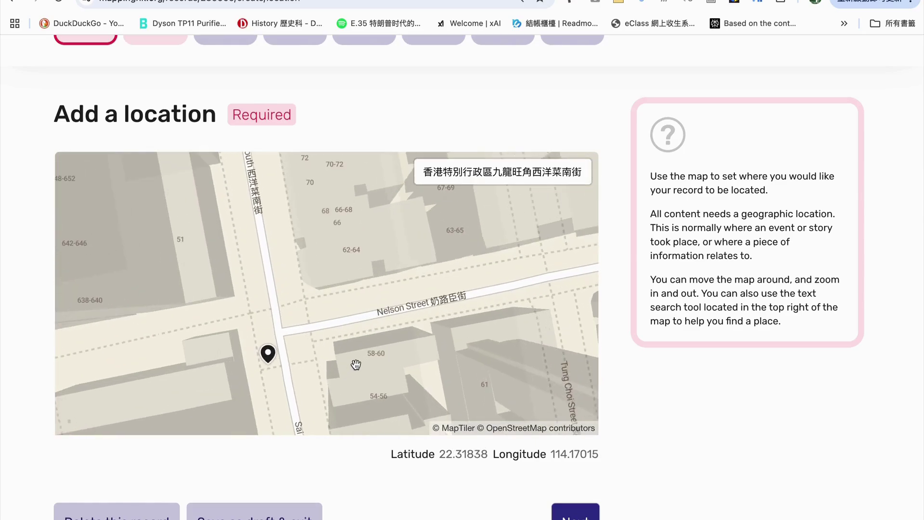
# Step: Move the location marker farther south along Sai Yeung Choi Street South, past buildings 42 and 44, toward the Shantung Street crossing
pyautogui.moveTo(357, 335); pyautogui.dragTo(349, 225)
pyautogui.moveTo(358, 401); pyautogui.dragTo(344, 378)
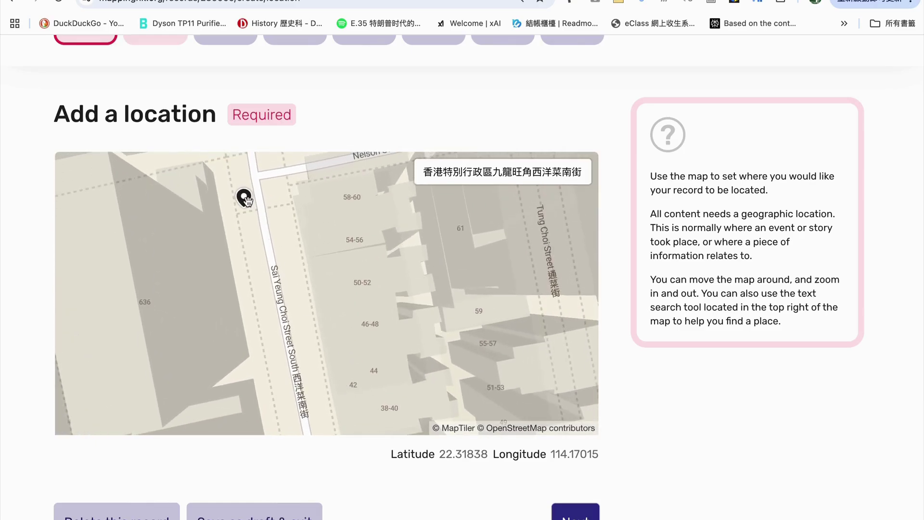
pyautogui.moveTo(244, 197); pyautogui.dragTo(302, 364)
pyautogui.moveTo(362, 354); pyautogui.dragTo(358, 223)
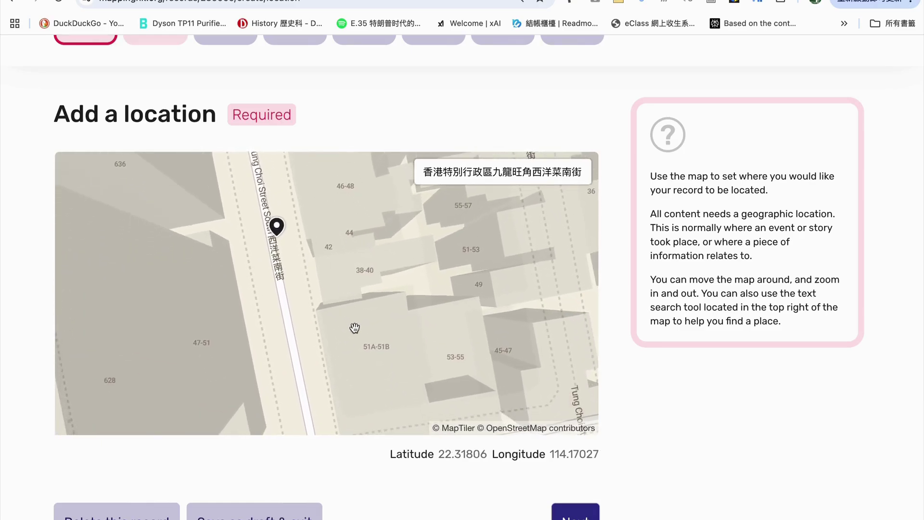
pyautogui.moveTo(355, 326); pyautogui.dragTo(350, 248)
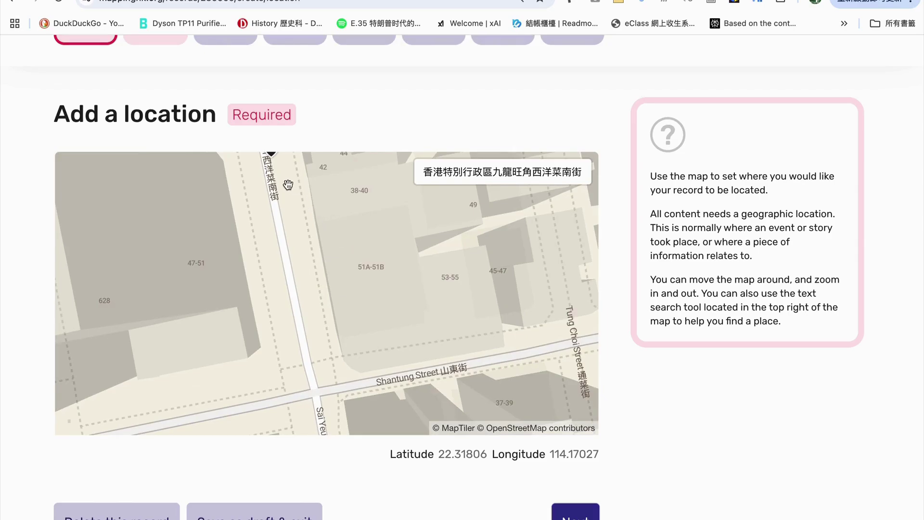
pyautogui.moveTo(284, 179); pyautogui.dragTo(295, 371)
# Step: Finish positioning the location marker farther south on Sai Yeung Choi Street South and continue to the title and description stage
pyautogui.moveTo(358, 334)
pyautogui.mouseDown()
pyautogui.moveTo(342, 220)
pyautogui.moveTo(344, 320)
pyautogui.moveTo(341, 305)
pyautogui.mouseUp()
pyautogui.moveTo(267, 198); pyautogui.dragTo(279, 339)
pyautogui.moveTo(356, 317)
pyautogui.mouseDown()
pyautogui.moveTo(354, 250)
pyautogui.moveTo(374, 290)
pyautogui.moveTo(371, 244)
pyautogui.mouseUp()
pyautogui.moveTo(380, 361)
pyautogui.mouseDown()
pyautogui.moveTo(381, 259)
pyautogui.moveTo(379, 456)
pyautogui.mouseUp()
pyautogui.moveTo(269, 226); pyautogui.dragTo(226, 281)
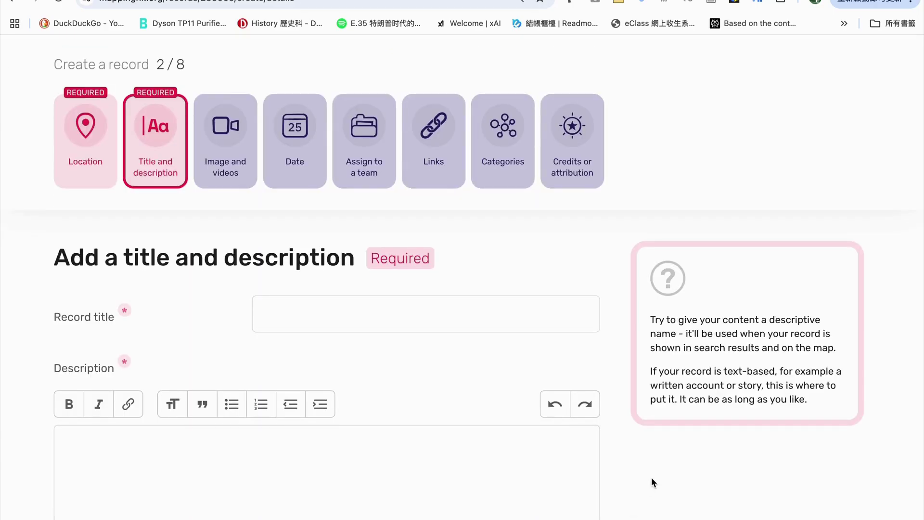
# Step: Switch to the Google Docs document "我現在教大家如何使用mappinghk" and copy the bookshop name "新亞書店 ｜Sun Ah Book Centre"
pyautogui.scroll(-2, 651, 478)
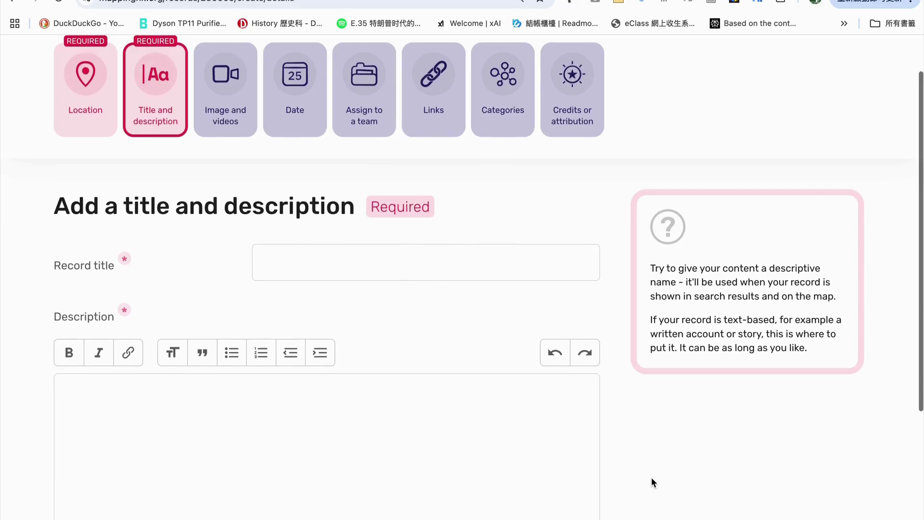
pyautogui.scroll(1, 651, 482)
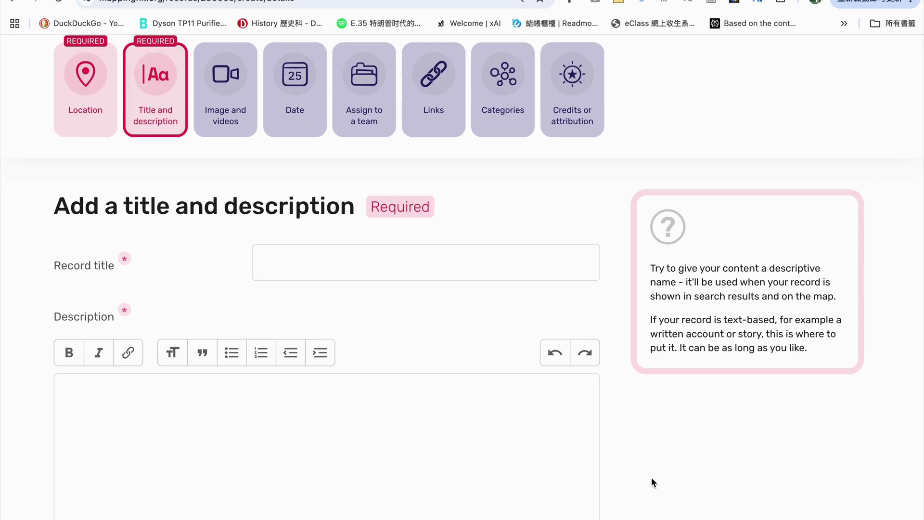
pyautogui.scroll(2, 652, 478)
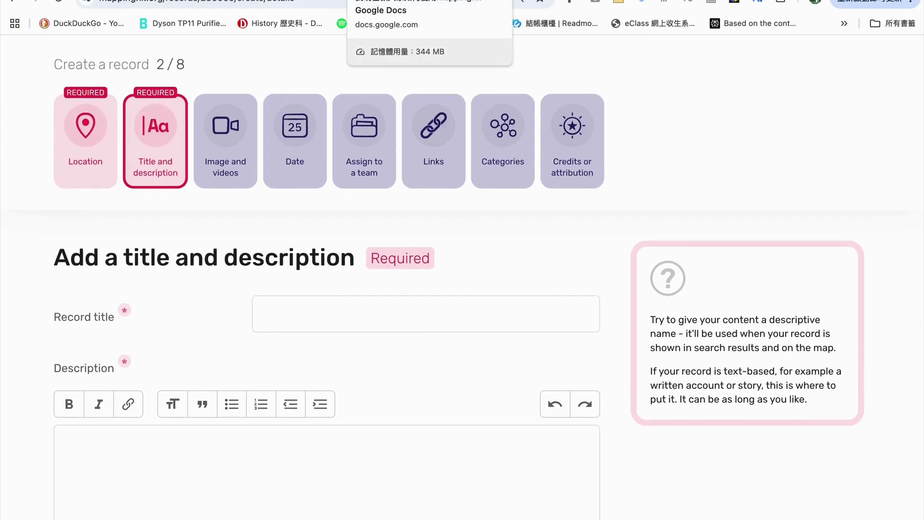
pyautogui.click(400, 0)
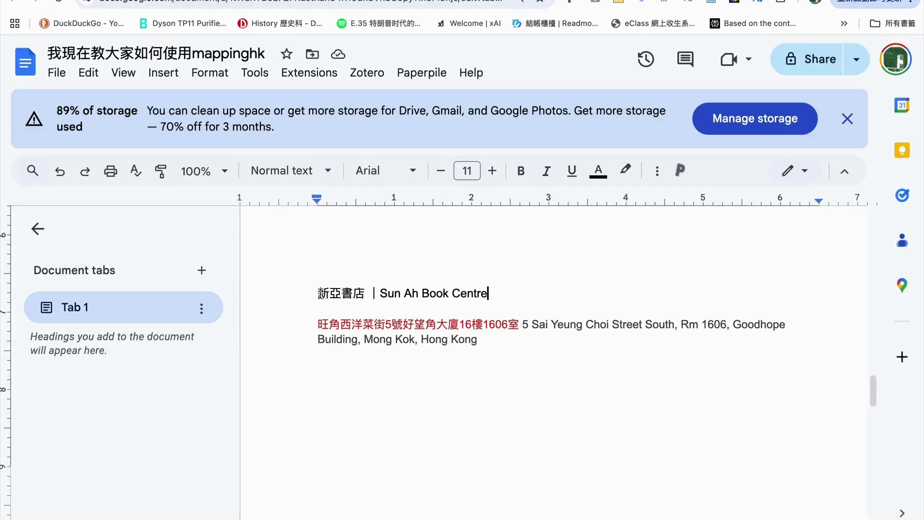
pyautogui.moveTo(318, 293); pyautogui.dragTo(495, 287)
pyautogui.press('super+c')
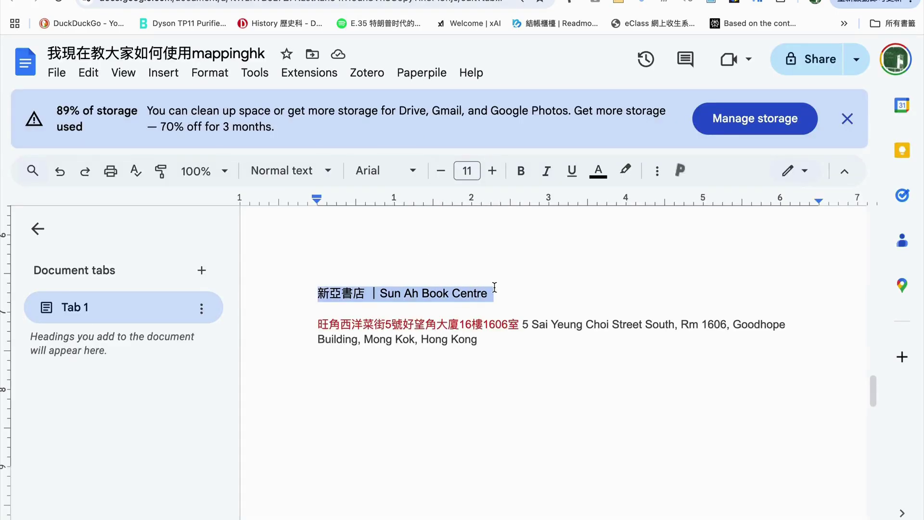
# Step: Return to the record form on Mapping Hong Kong and paste "新亞書店 ｜Sun Ah Book Centre" as the record title
pyautogui.click(371, 0)
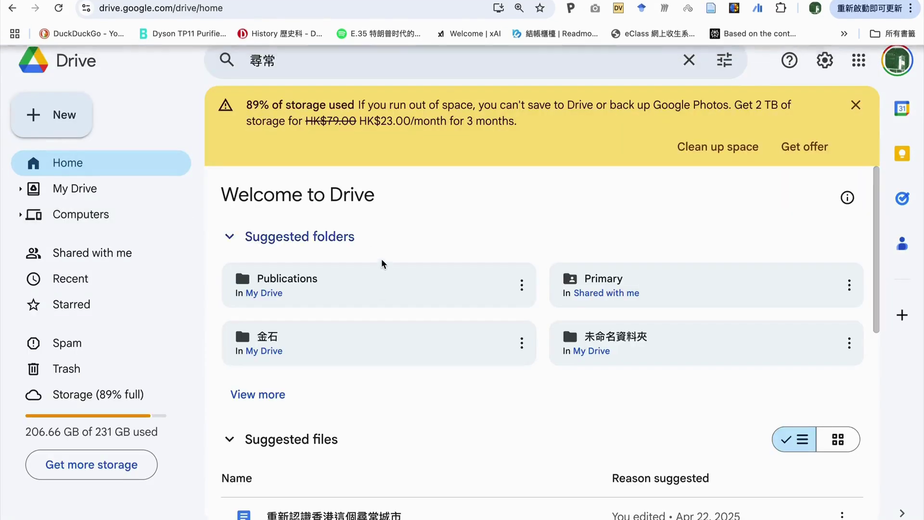
pyautogui.click(535, 0)
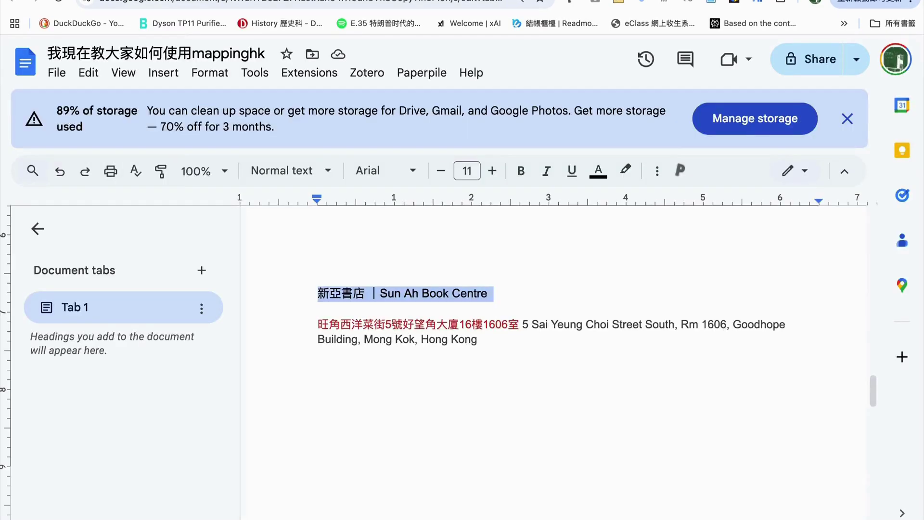
pyautogui.click(481, 0)
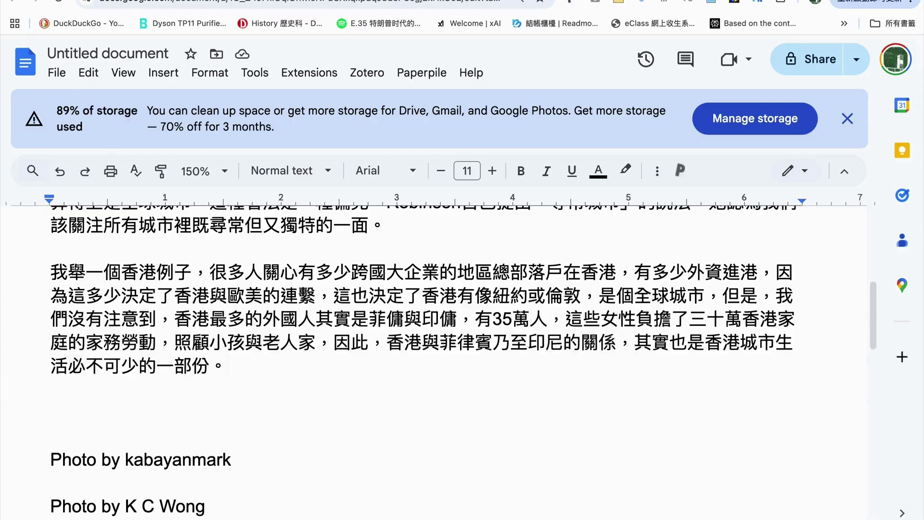
pyautogui.click(434, 0)
pyautogui.click(362, 320)
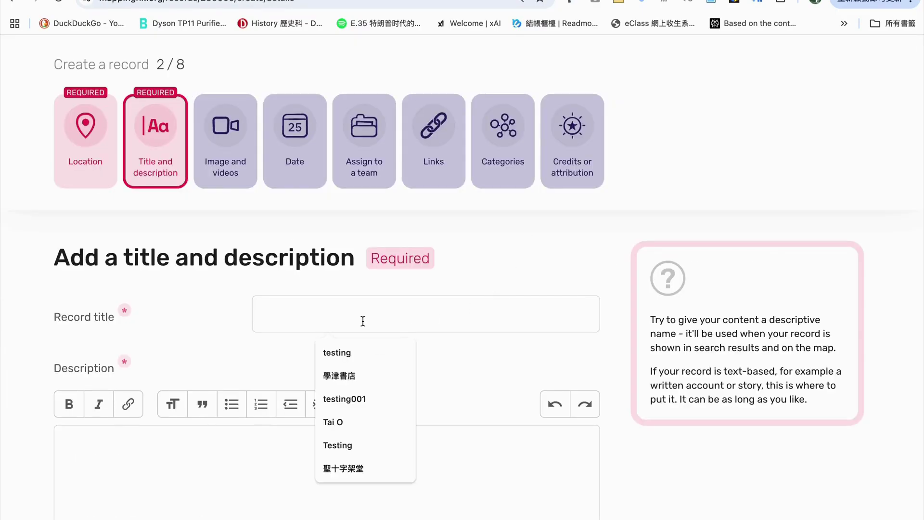
pyautogui.press('super+v')
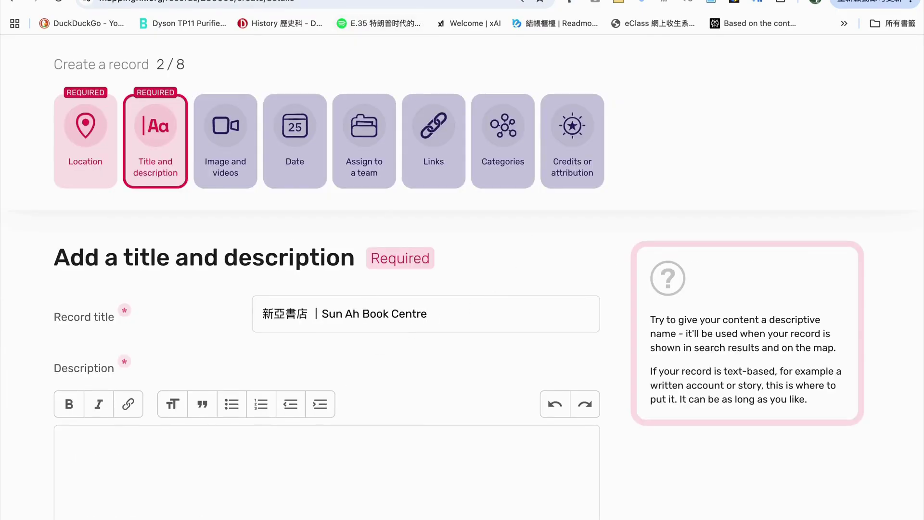
# Step: Switch to the Google Docs document and copy the bookshop's full Chinese and English address
pyautogui.hotkey('ctrl', 'Tab')
pyautogui.click(319, 327)
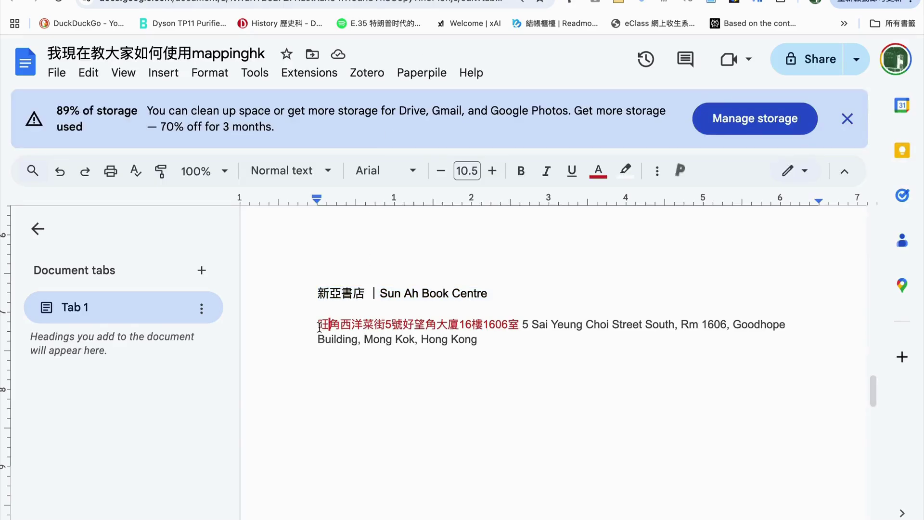
pyautogui.moveTo(319, 327); pyautogui.dragTo(497, 353)
pyautogui.press('super+c')
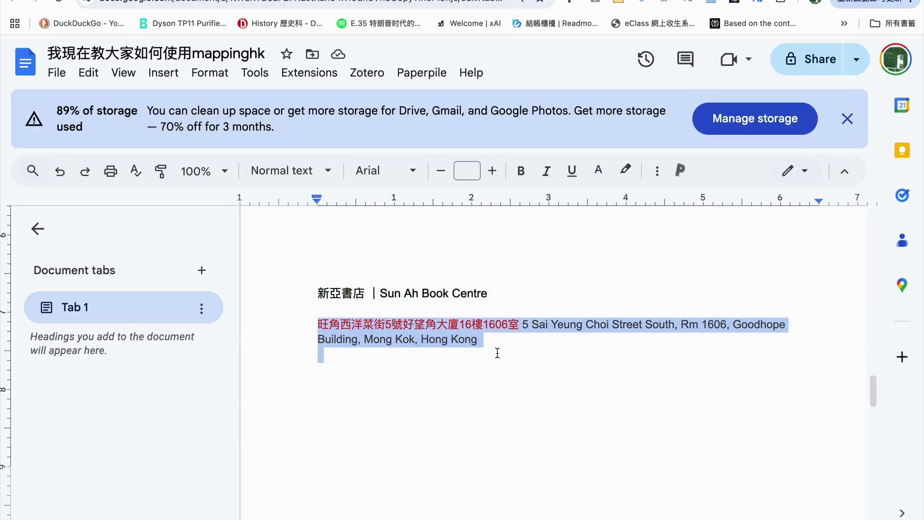
# Step: Return to the Mapping Hong Kong record form and paste the copied address into the description, matching the field's style
pyautogui.hotkey('ctrl', 'Tab')
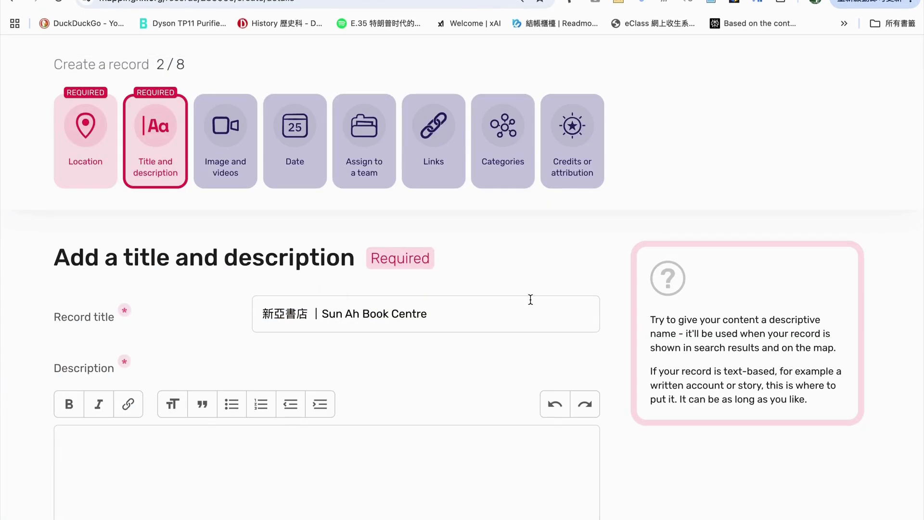
pyautogui.click(279, 487)
pyautogui.rightClick(279, 485)
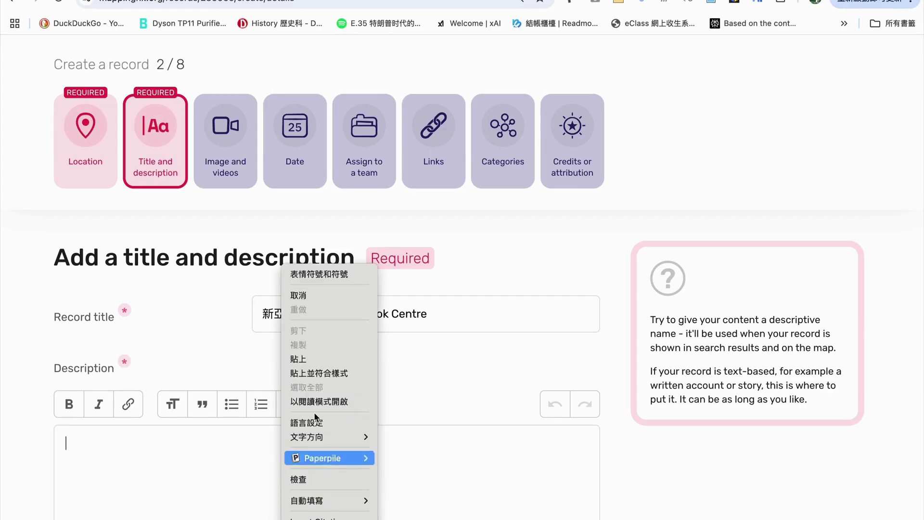
pyautogui.click(325, 374)
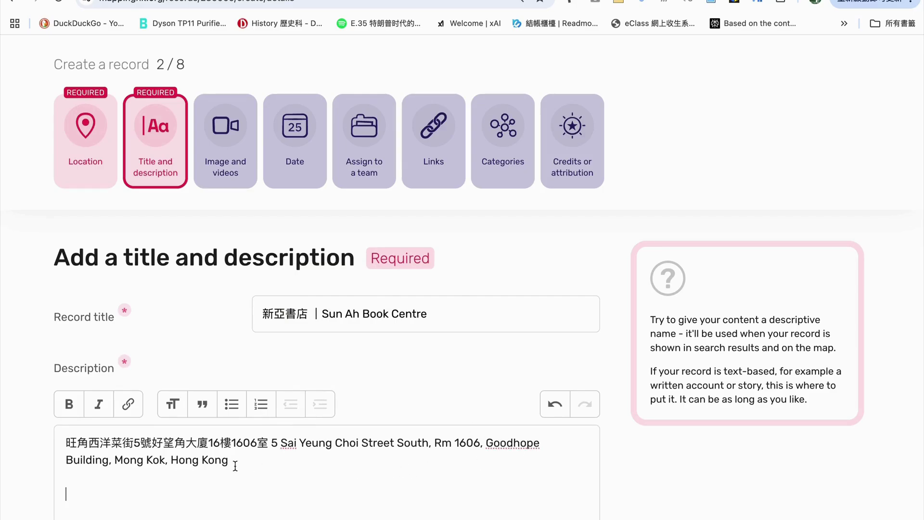
# Step: Separate the English address from the Chinese address with a blank line in the description, and continue to the images and videos stage
pyautogui.click(271, 443)
pyautogui.press('Return')
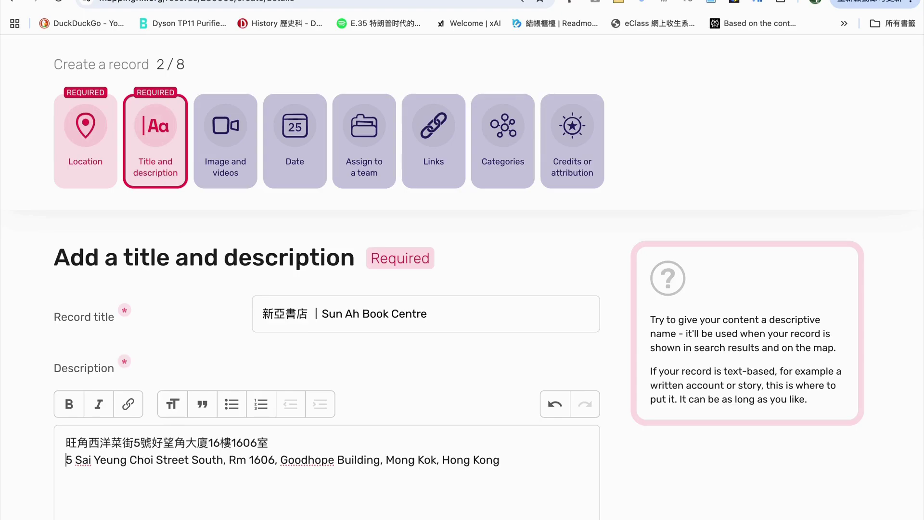
pyautogui.press('Return')
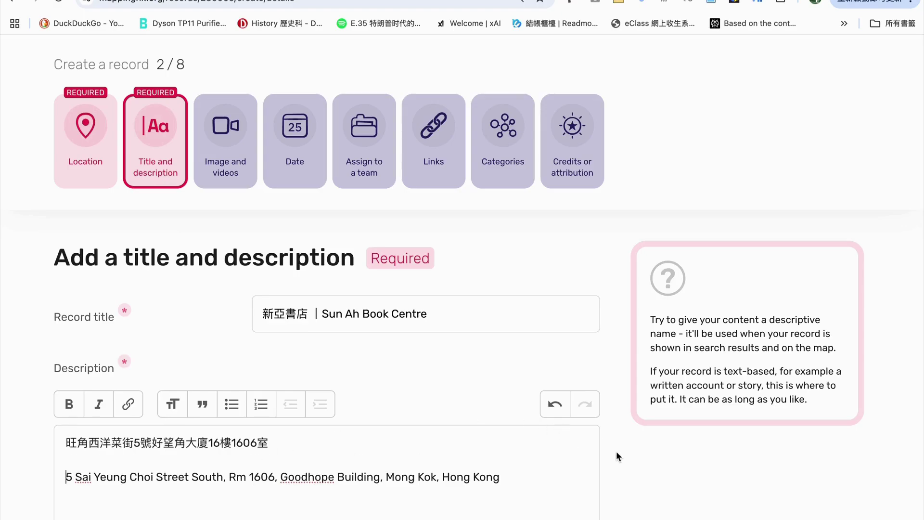
pyautogui.scroll(-3, 617, 457)
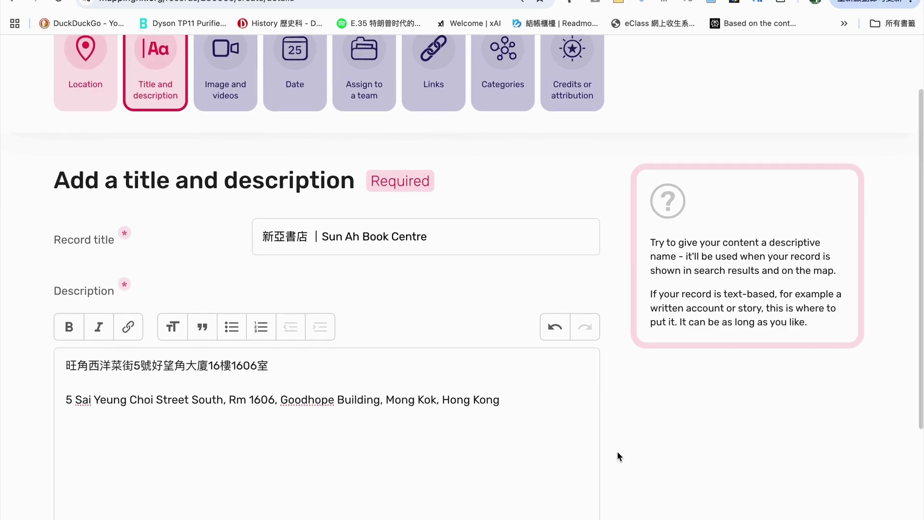
pyautogui.scroll(-4, 618, 455)
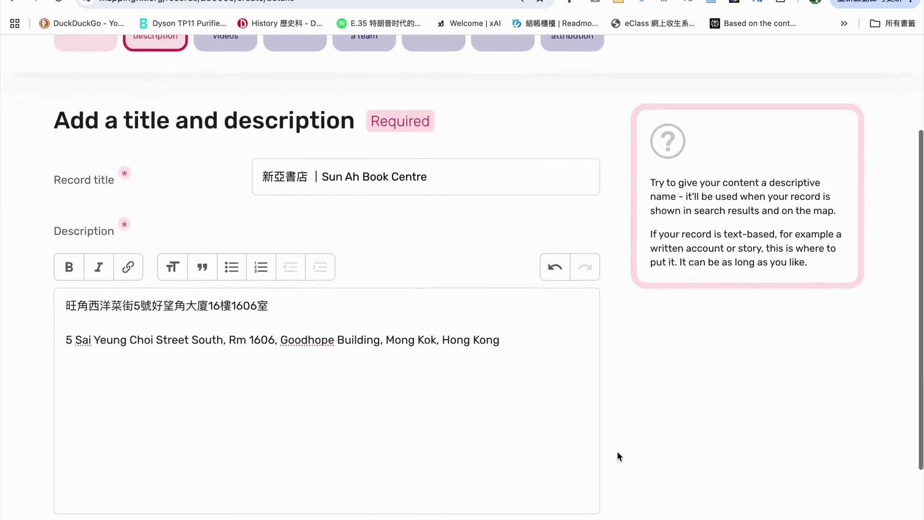
pyautogui.click(574, 483)
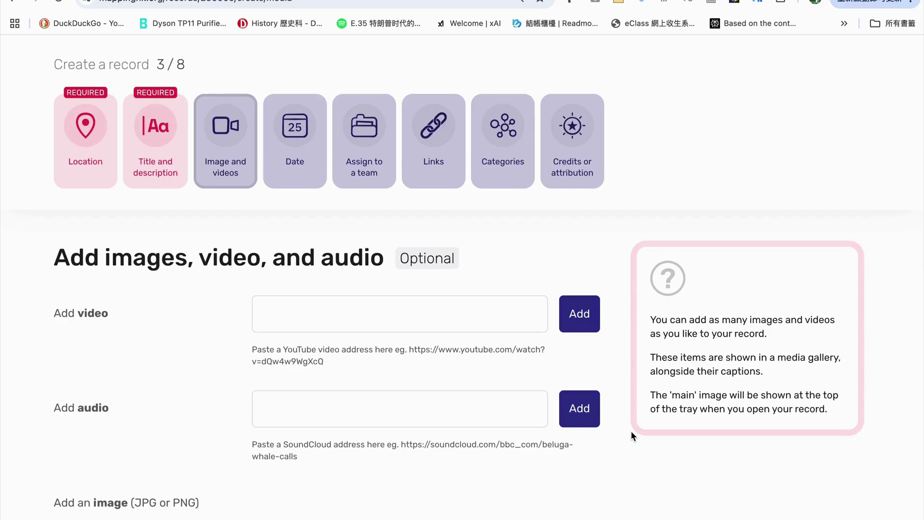
# Step: Upload the image 新亞書店 01.jpeg from the Downloads folder to the record
pyautogui.scroll(-5, 631, 431)
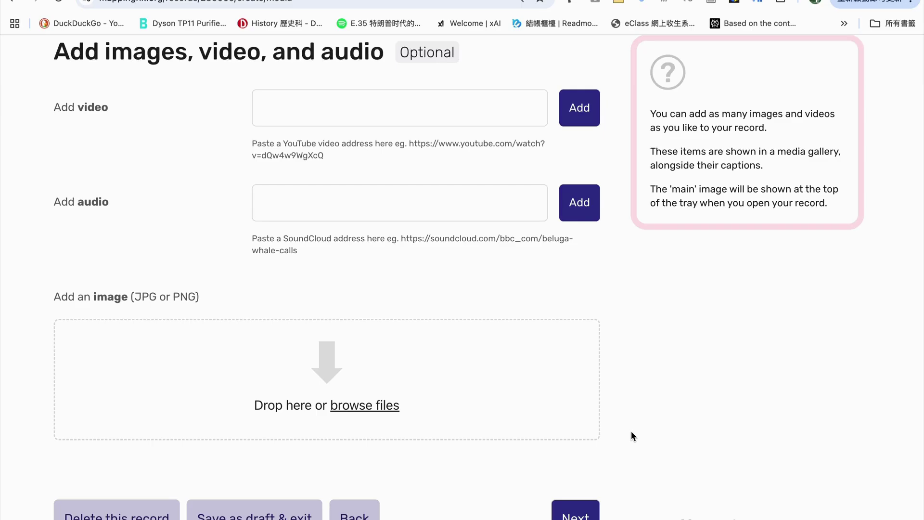
pyautogui.click(385, 408)
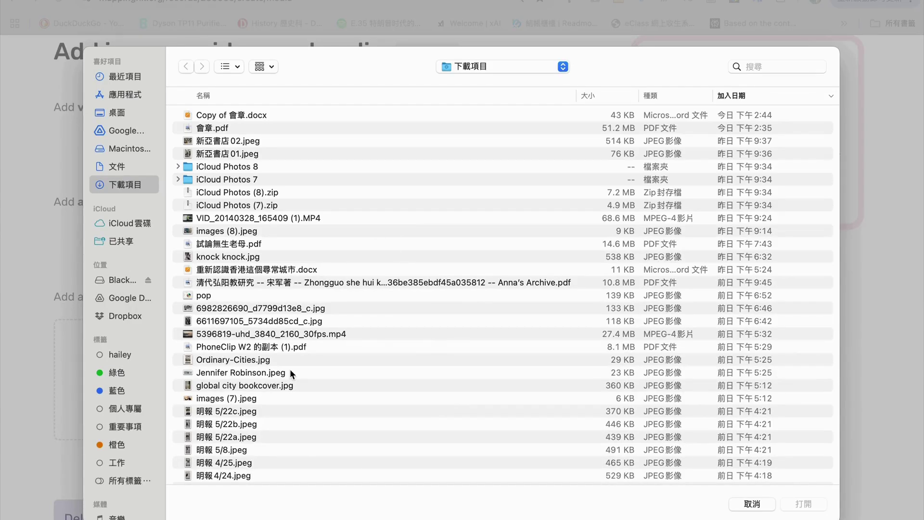
pyautogui.click(269, 426)
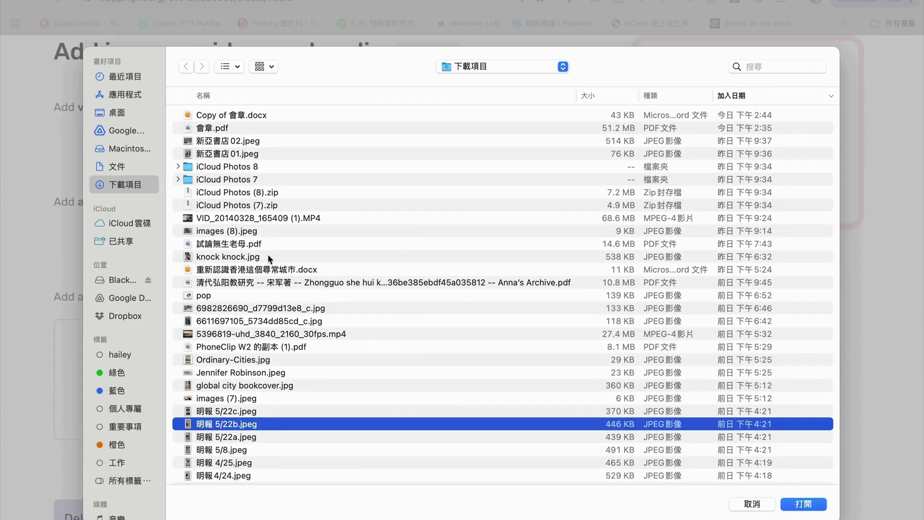
pyautogui.click(254, 155)
pyautogui.click(803, 504)
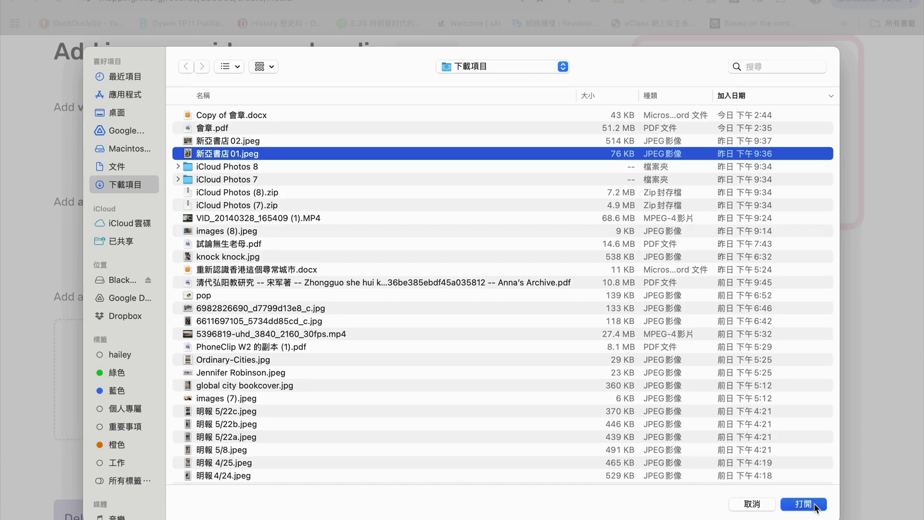
# Step: Upload 新亞書店 02.jpeg from the Downloads folder as a second image of the record
pyautogui.scroll(-3, 797, 475)
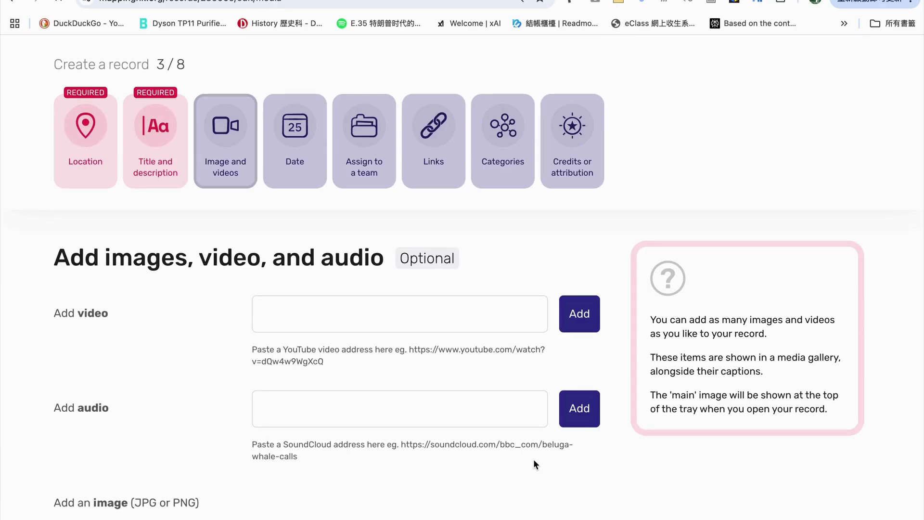
pyautogui.scroll(-10, 534, 463)
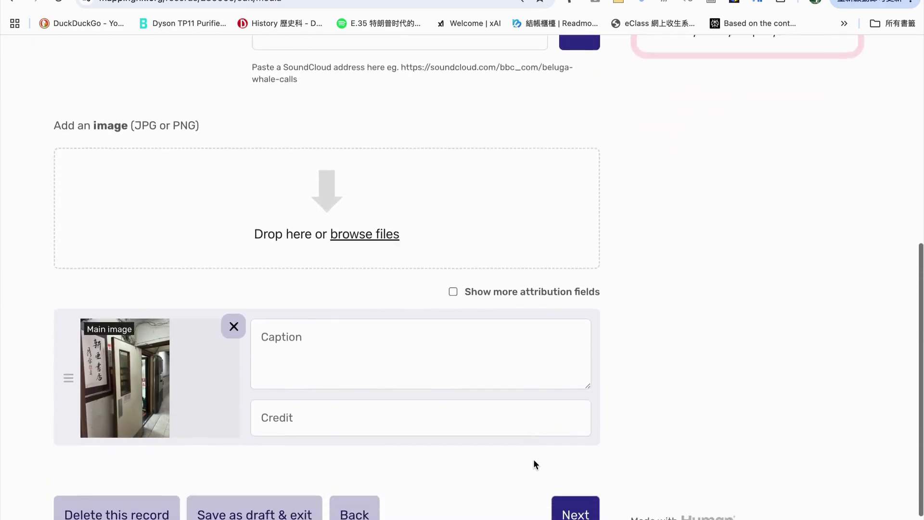
pyautogui.scroll(-1, 535, 464)
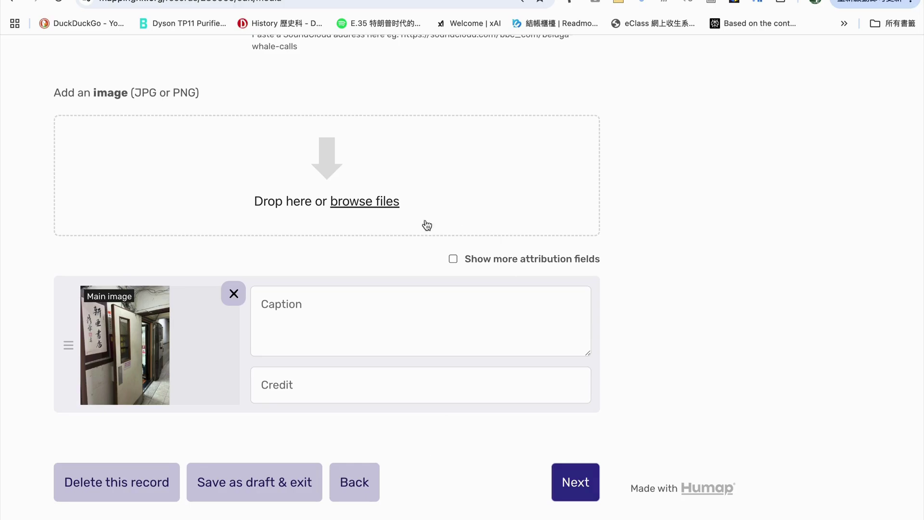
pyautogui.click(370, 205)
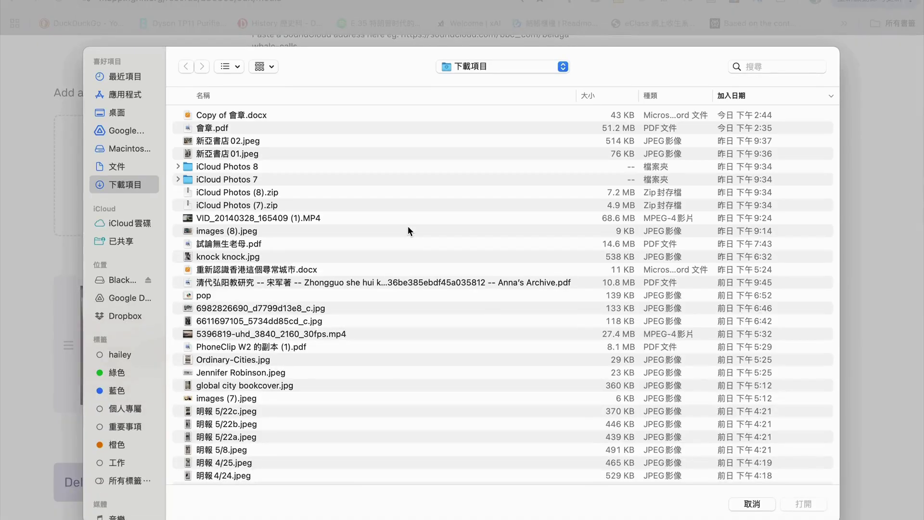
pyautogui.doubleClick(279, 143)
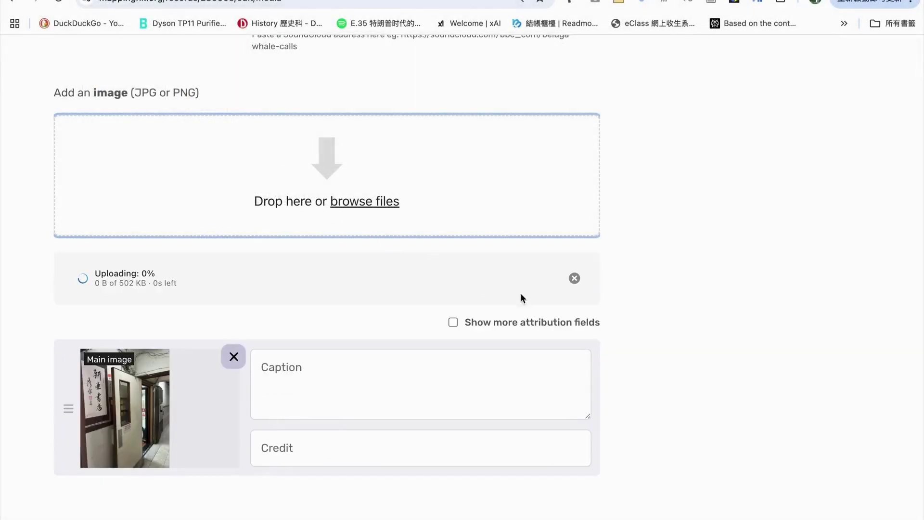
# Step: Caption the photo of the bookshop's doorway "新亞書店門外"
pyautogui.scroll(-3, 674, 344)
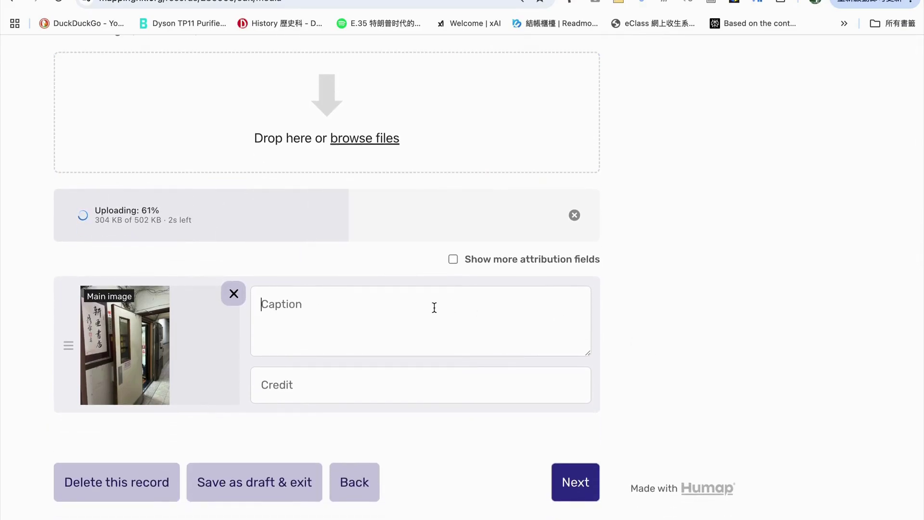
pyautogui.click(434, 307)
pyautogui.write('新一中中一')
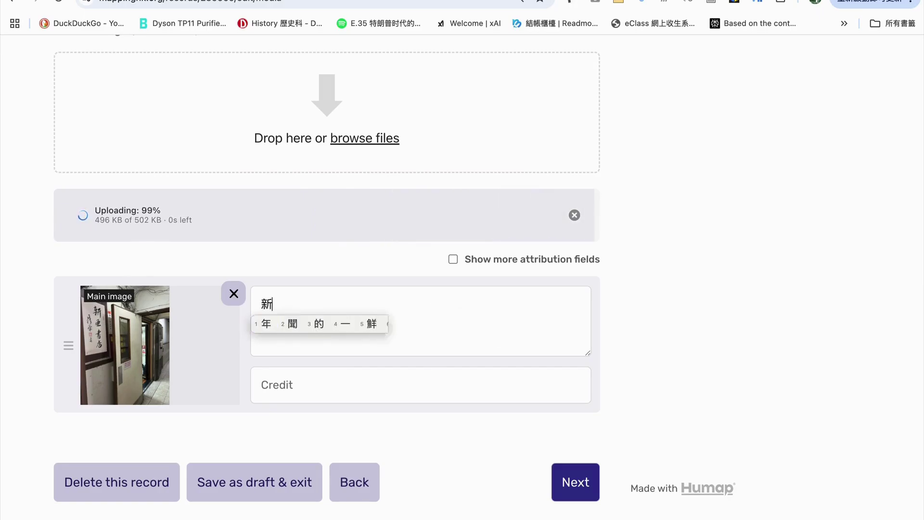
pyautogui.write('書店日弓')
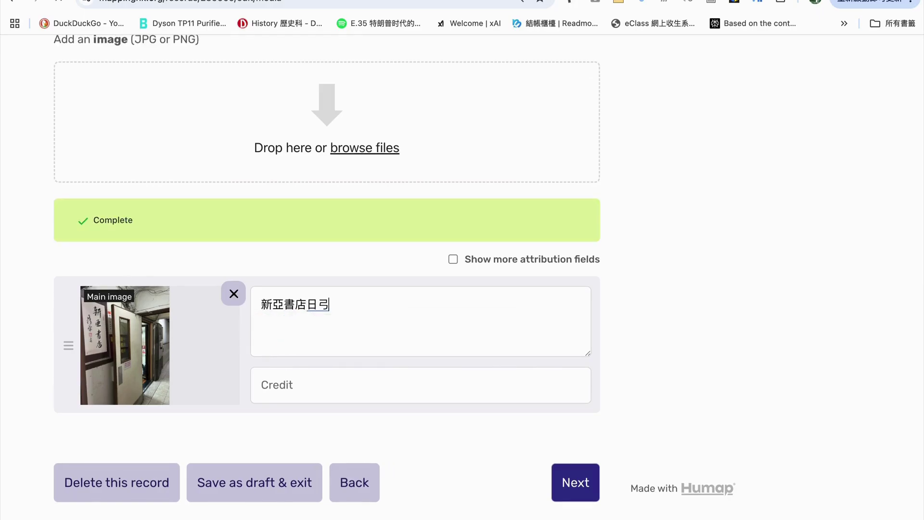
pyautogui.scroll(-7, 545, 236)
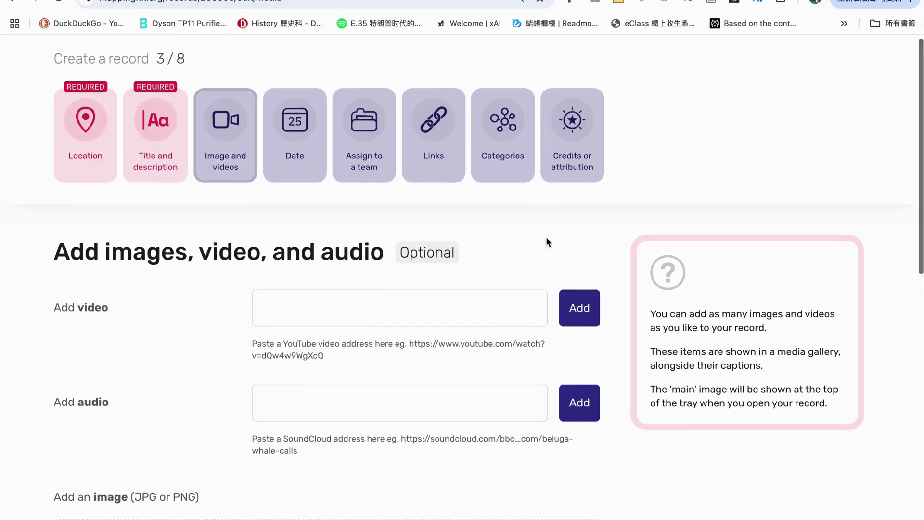
pyautogui.scroll(-4, 548, 243)
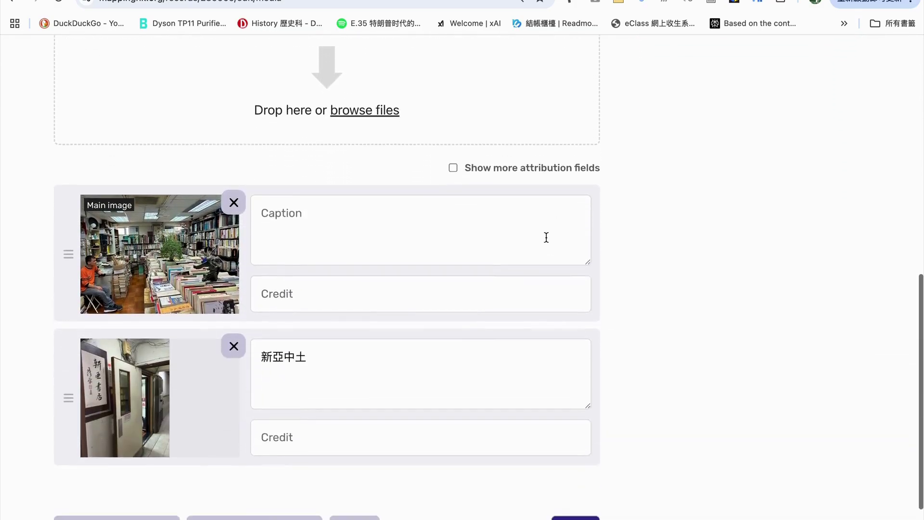
pyautogui.doubleClick(308, 320)
pyautogui.write('書店門')
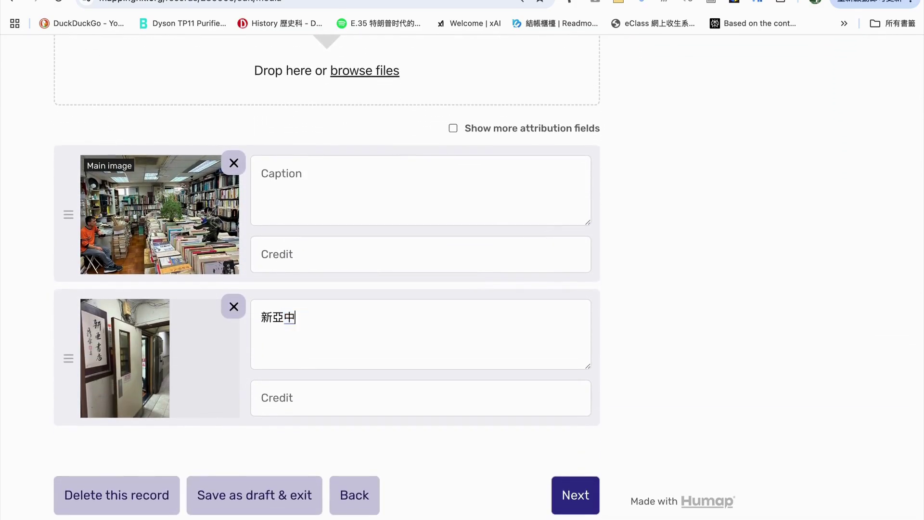
pyautogui.write('外')
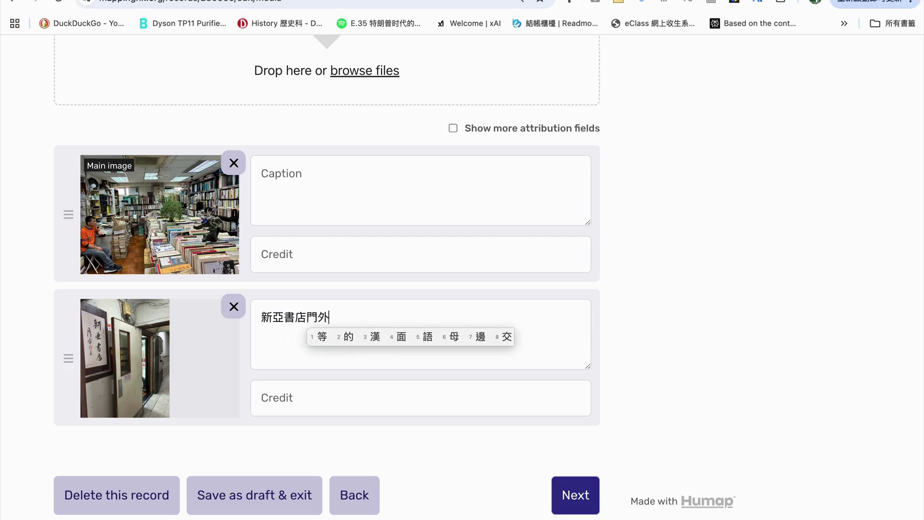
# Step: Caption the main image of the shop interior "新亞書店內部", leaving its credit empty
pyautogui.click(320, 170)
pyautogui.write('卜新亞書戈卜')
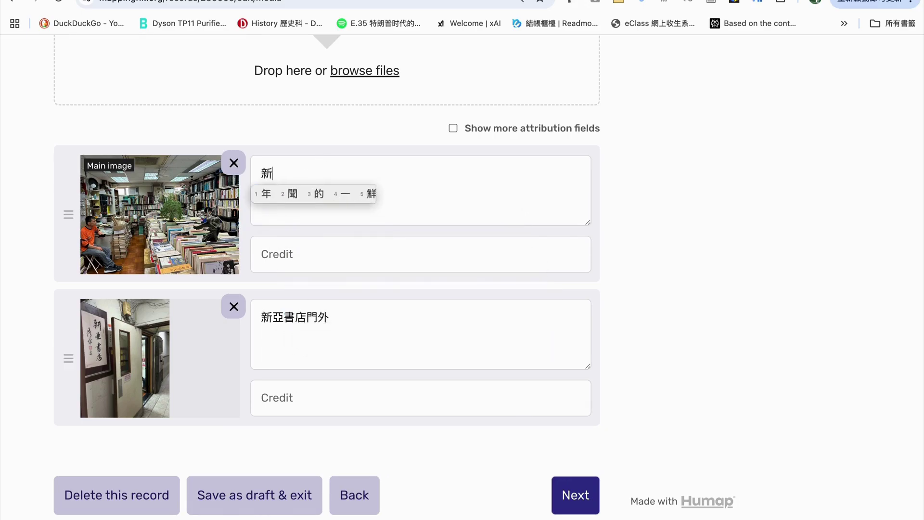
pyautogui.press('space')
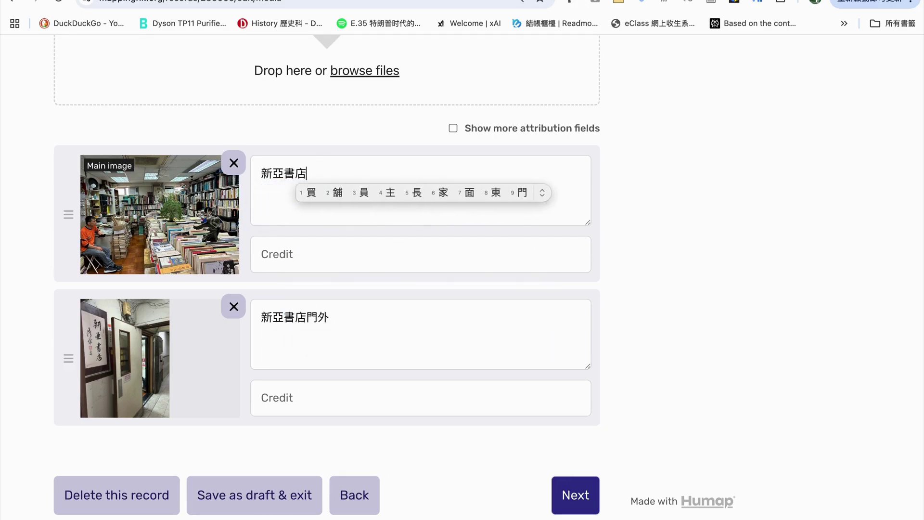
pyautogui.write('人月')
pyautogui.press('space')
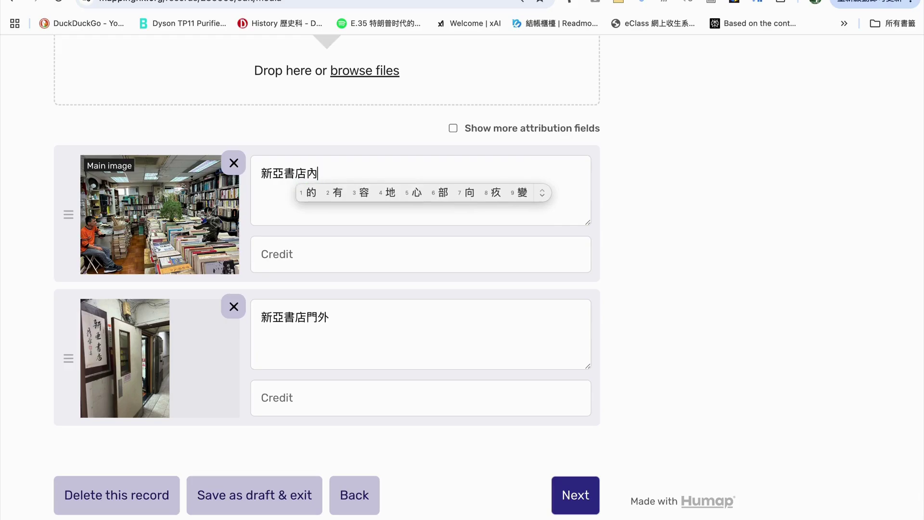
pyautogui.write('卜口弓中')
pyautogui.press('space')
pyautogui.click(396, 256)
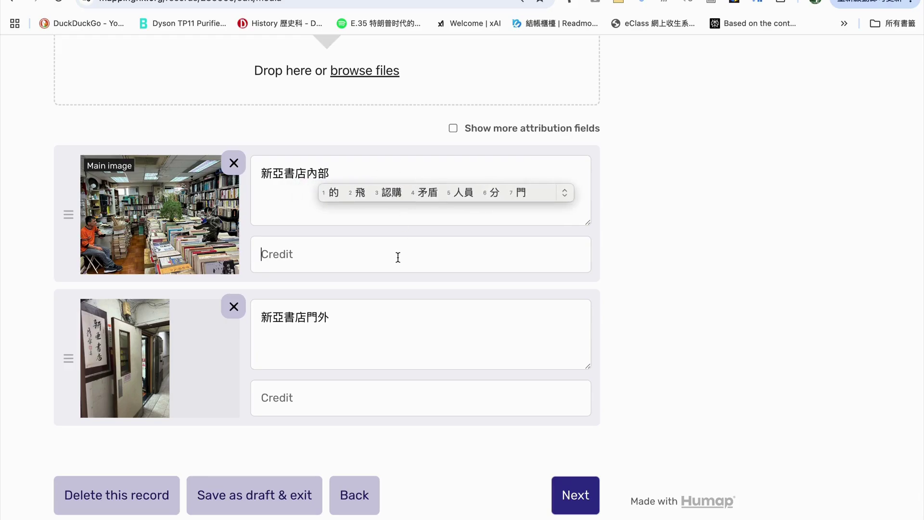
pyautogui.click(616, 268)
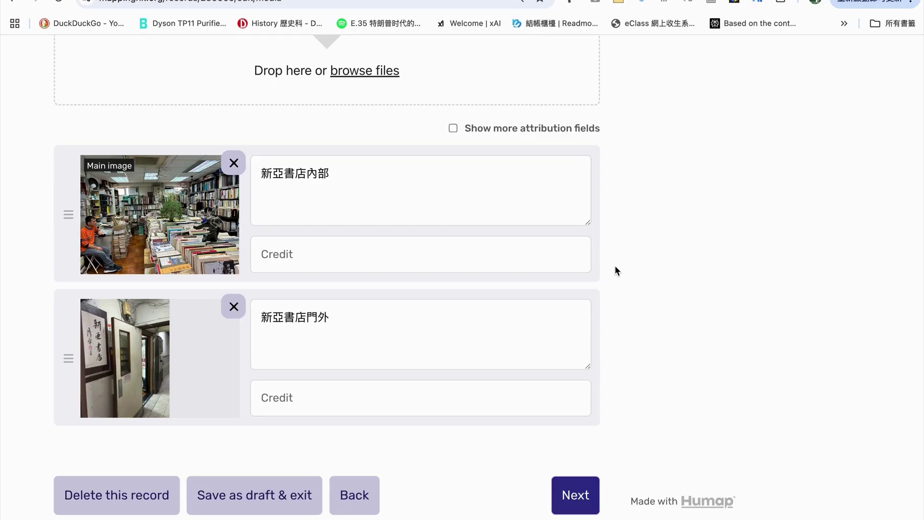
# Step: Show more attribution fields for the images and examine the main image's creator field and the available licence options
pyautogui.click(453, 128)
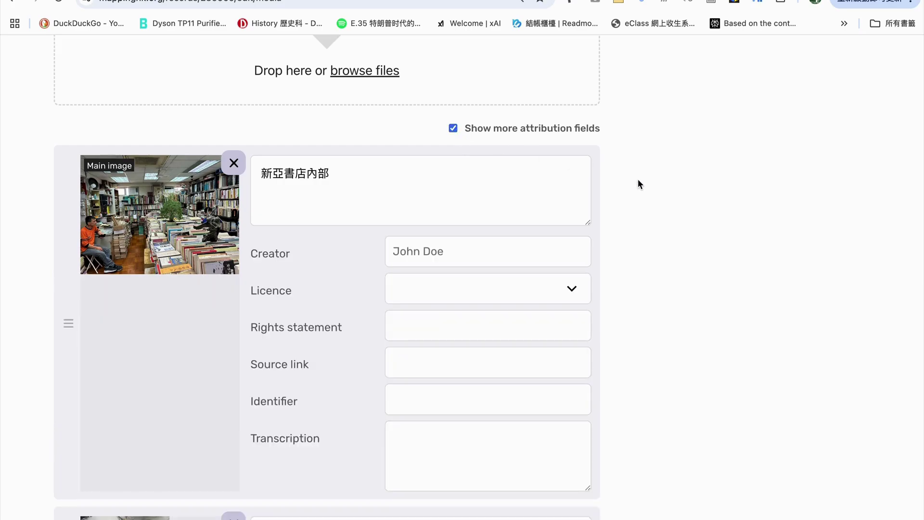
pyautogui.scroll(-3, 640, 184)
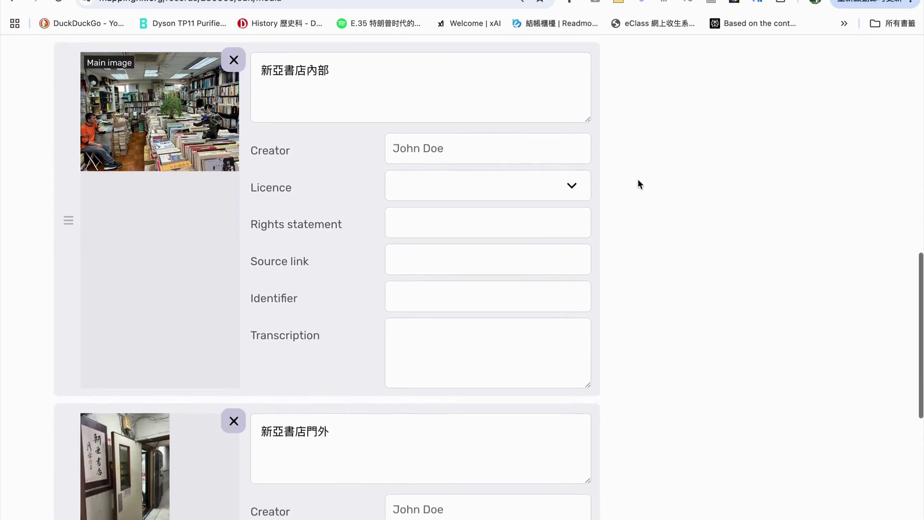
pyautogui.click(443, 157)
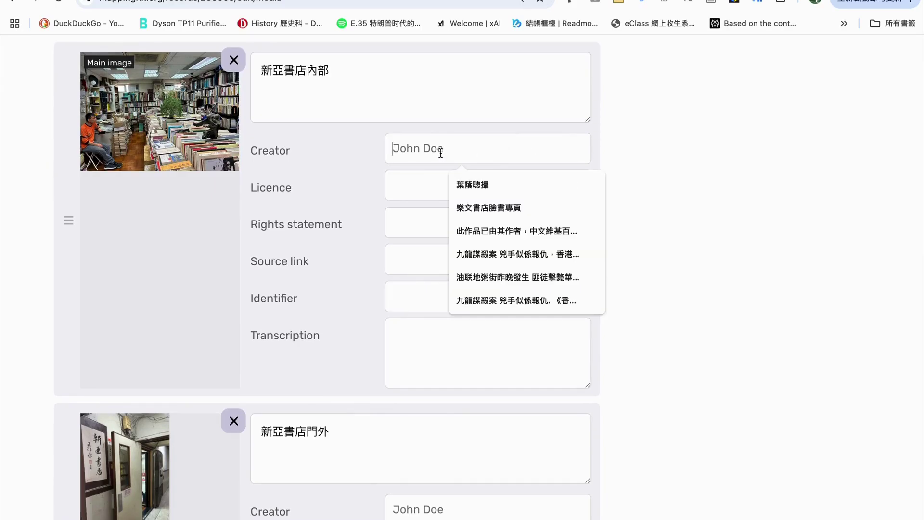
pyautogui.click(687, 150)
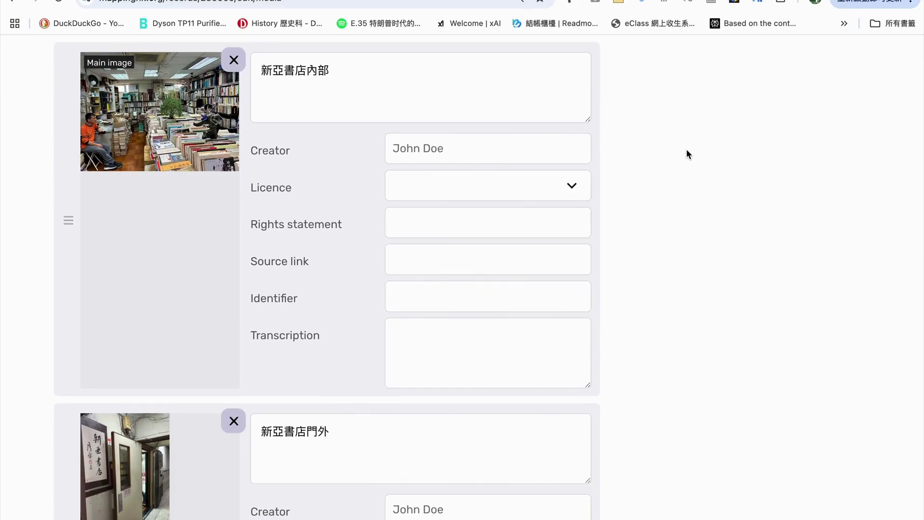
pyautogui.click(575, 194)
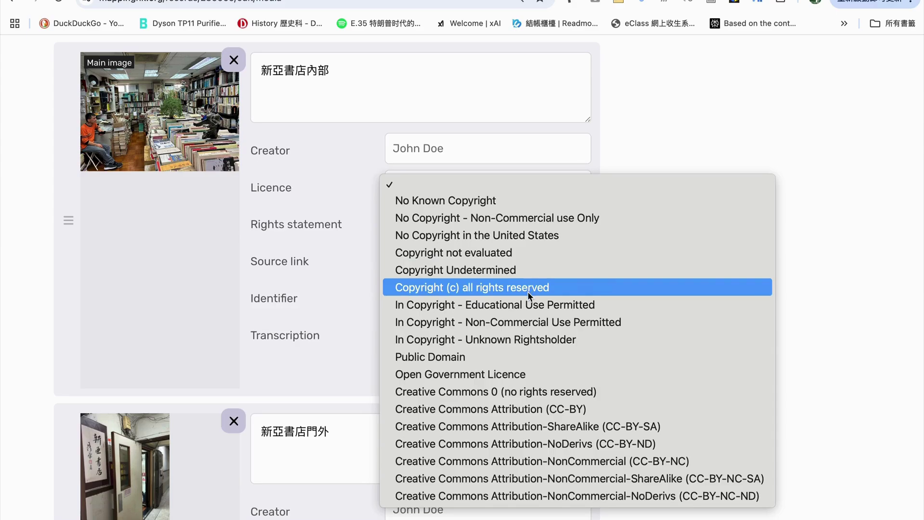
pyautogui.click(353, 226)
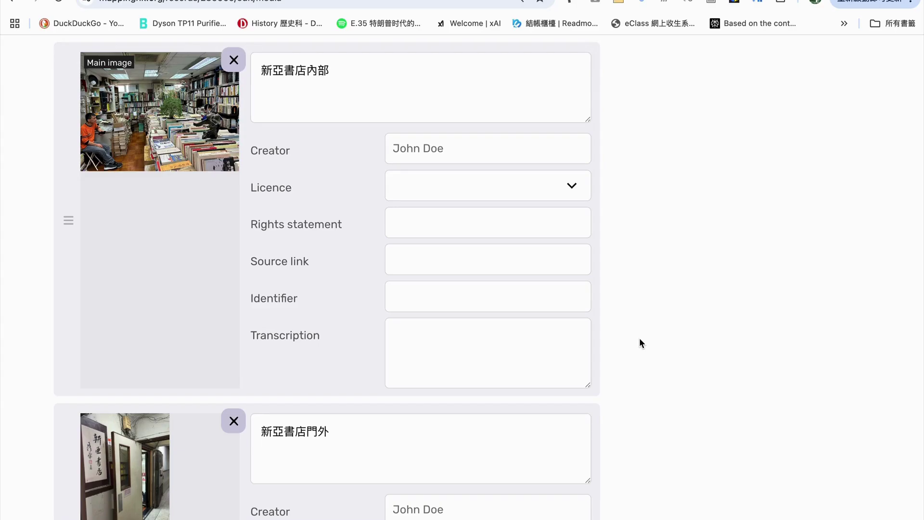
# Step: Leave the images' attribution fields blank and continue to the date stage of the record
pyautogui.scroll(-6, 640, 341)
pyautogui.scroll(-1, 640, 342)
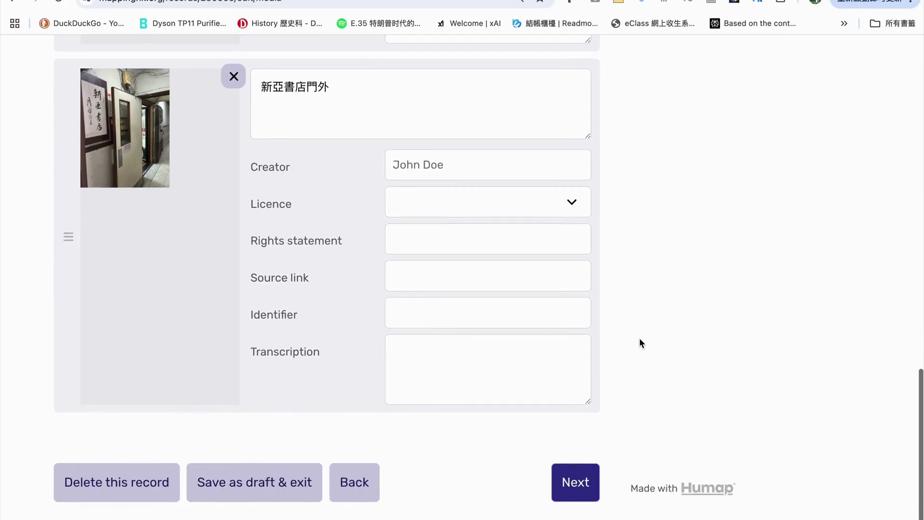
pyautogui.click(573, 487)
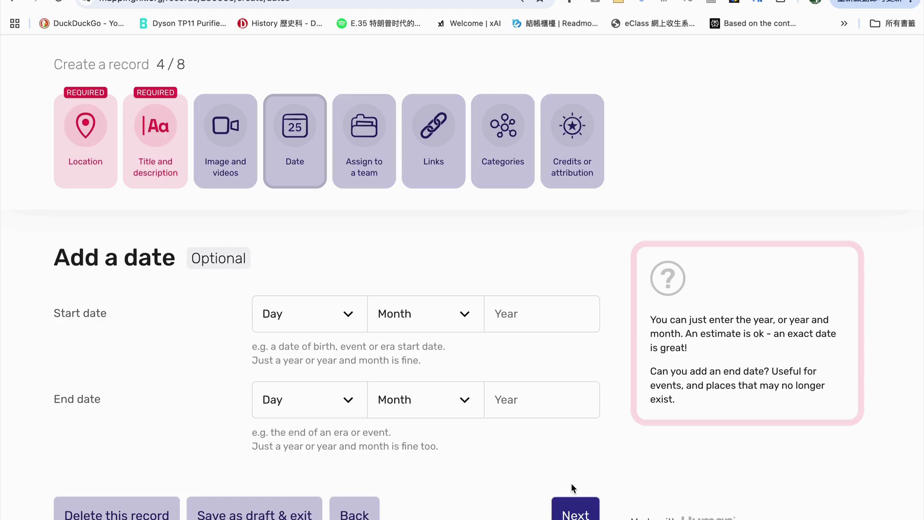
pyautogui.scroll(-1, 571, 485)
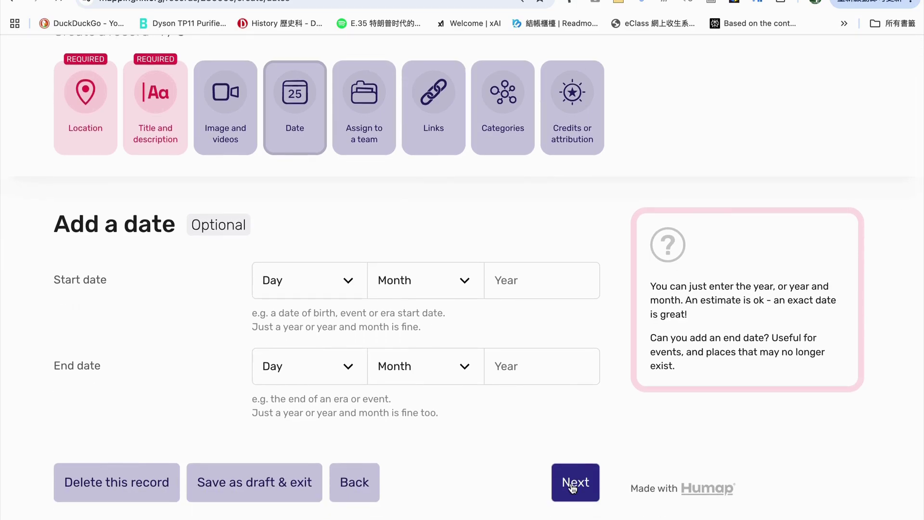
# Step: Leave the record's dates blank and assign the record to the HK Localities | 香港地頭 team
pyautogui.click(572, 488)
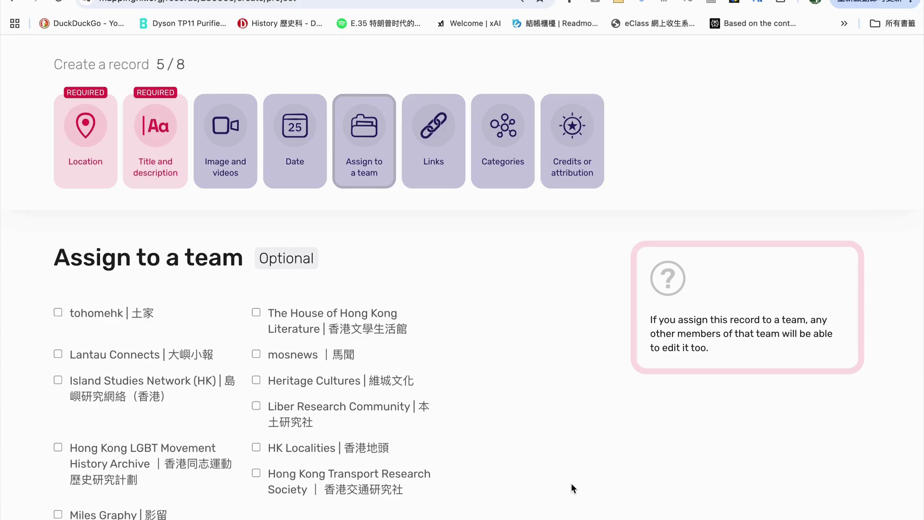
pyautogui.scroll(-1, 570, 483)
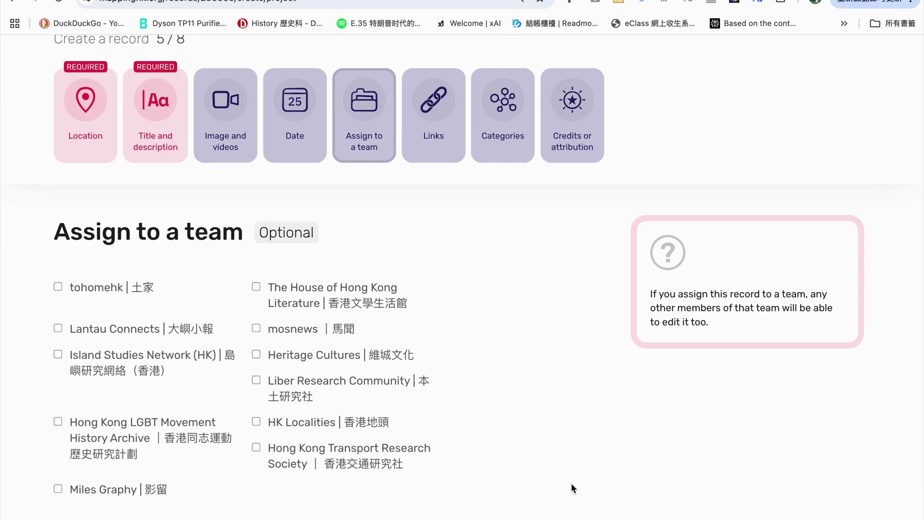
pyautogui.scroll(-1, 571, 483)
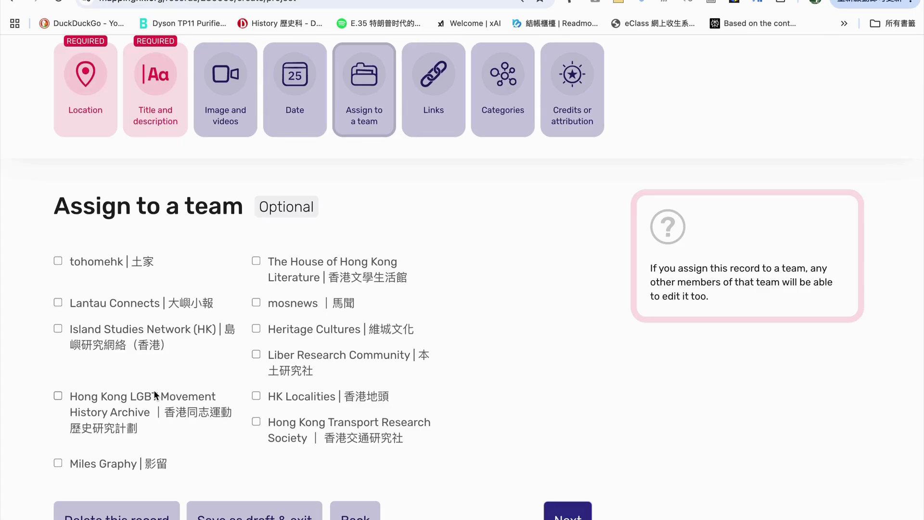
pyautogui.click(256, 396)
pyautogui.click(574, 515)
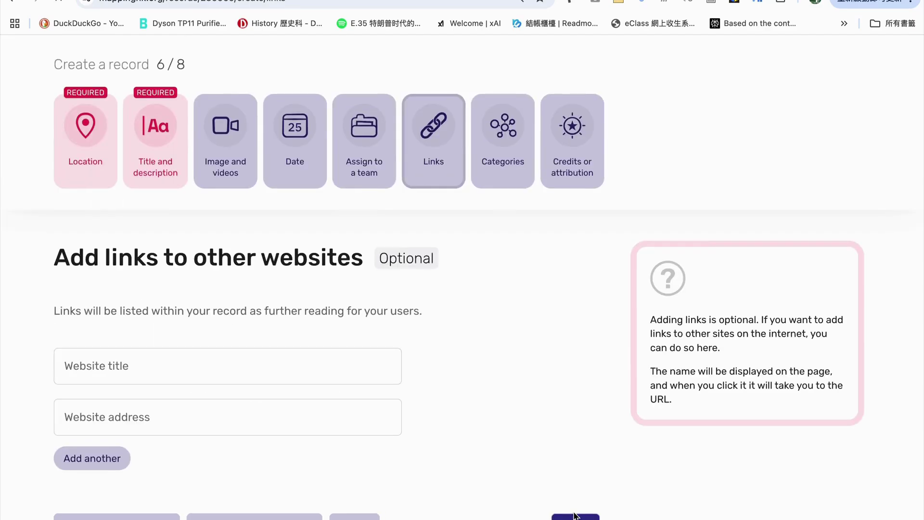
# Step: Skip the website links and categorise the record under local economy as 獨立書店 | Independent Bookstore
pyautogui.scroll(-1, 574, 515)
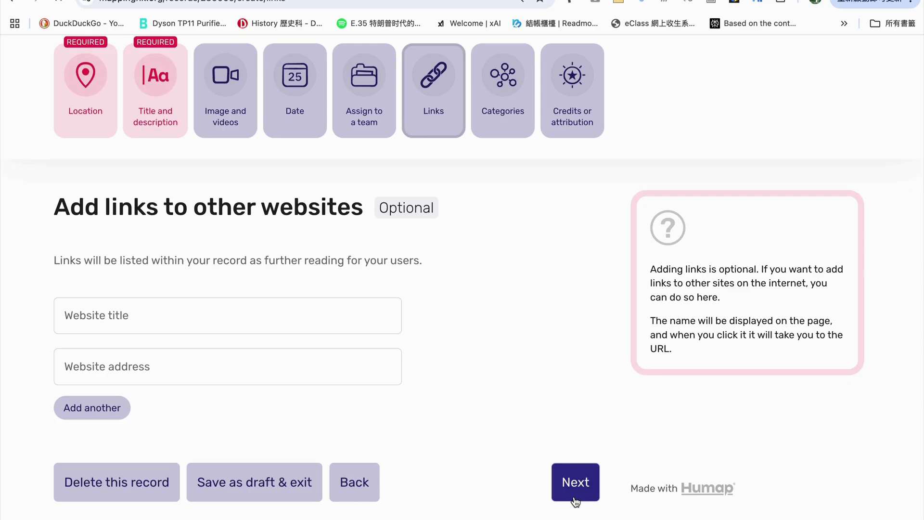
pyautogui.click(575, 500)
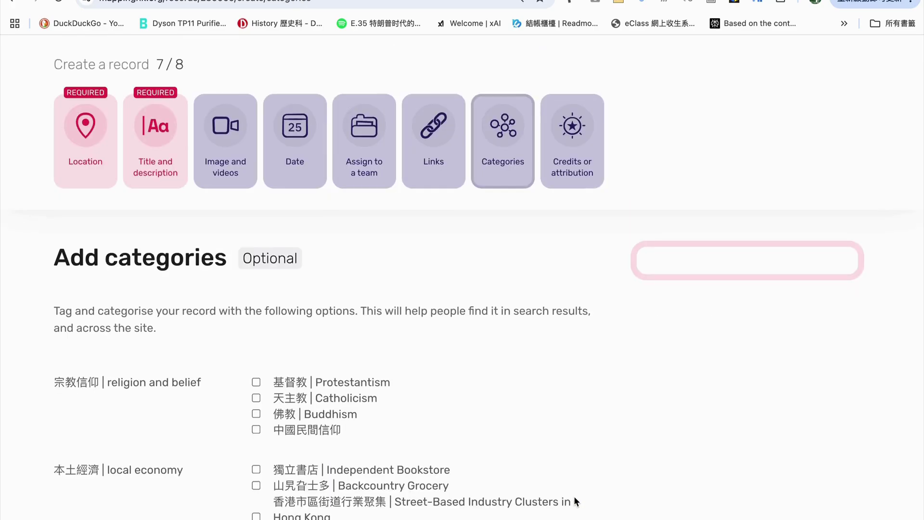
pyautogui.scroll(-2, 574, 498)
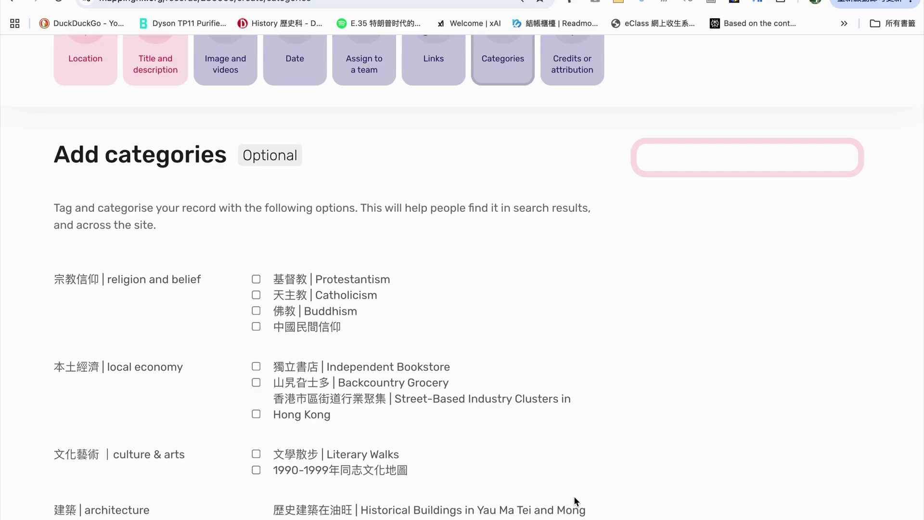
pyautogui.scroll(-1, 574, 496)
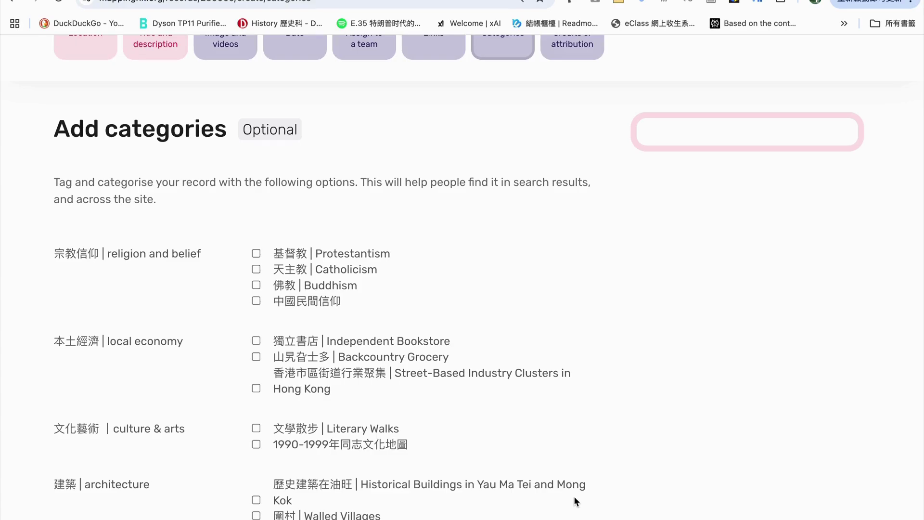
pyautogui.scroll(-1, 574, 497)
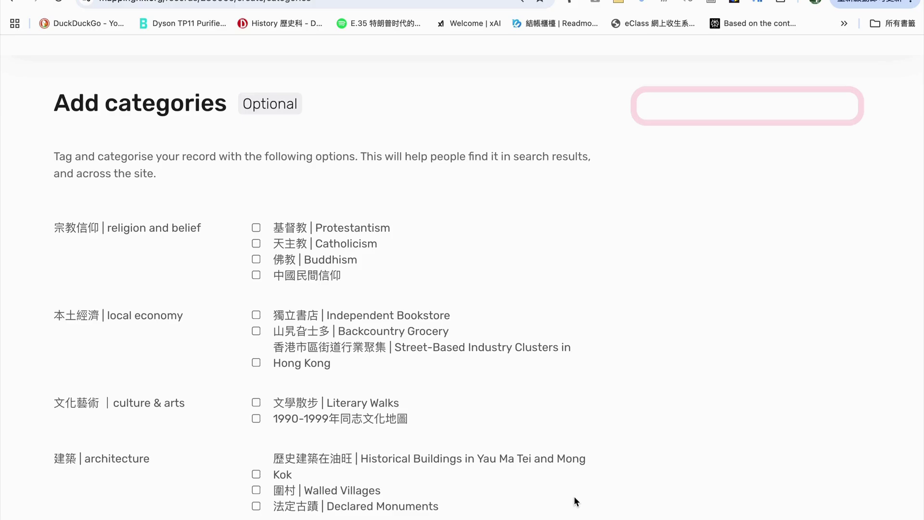
pyautogui.scroll(-4, 575, 500)
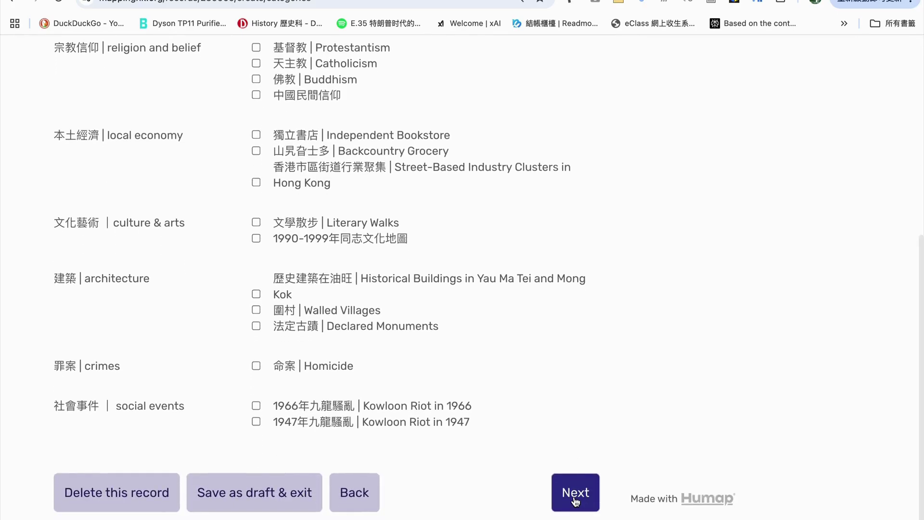
pyautogui.scroll(2, 575, 501)
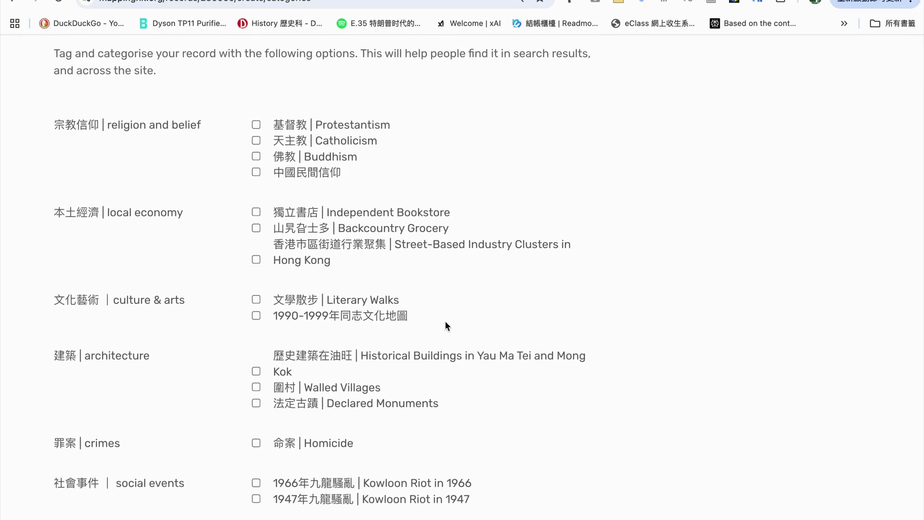
pyautogui.click(256, 213)
pyautogui.scroll(-2, 687, 349)
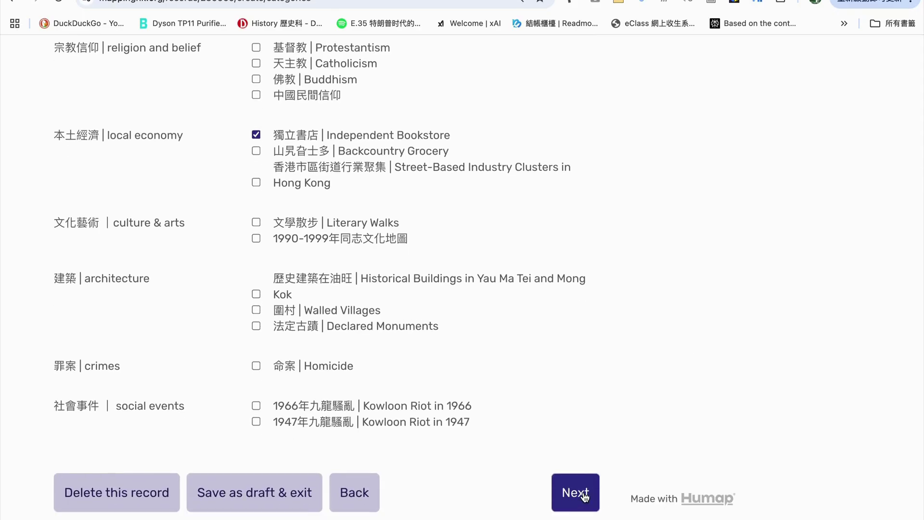
pyautogui.click(585, 497)
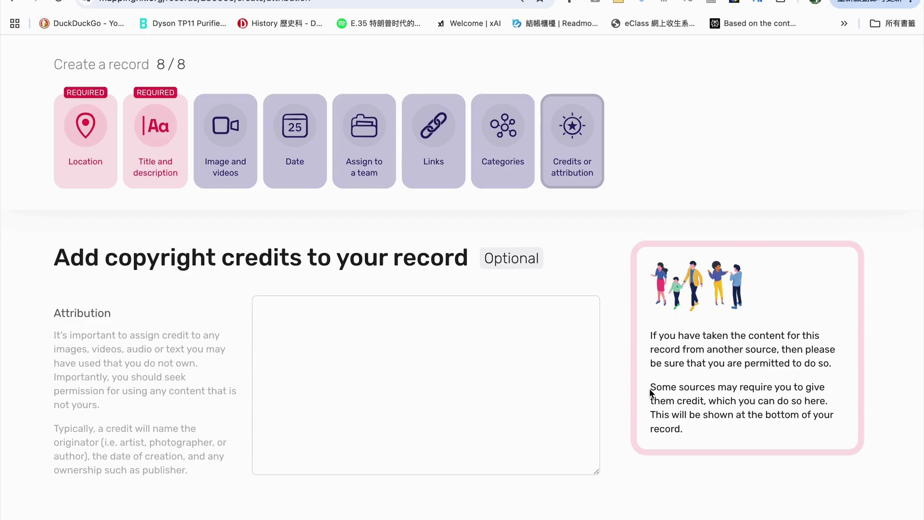
# Step: Finish the record without copyright credits and publish it
pyautogui.scroll(-3, 649, 388)
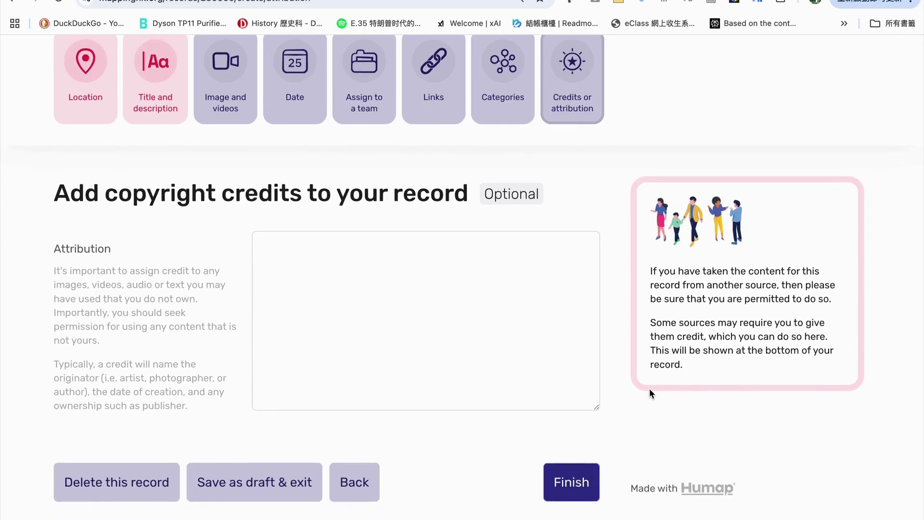
pyautogui.click(570, 480)
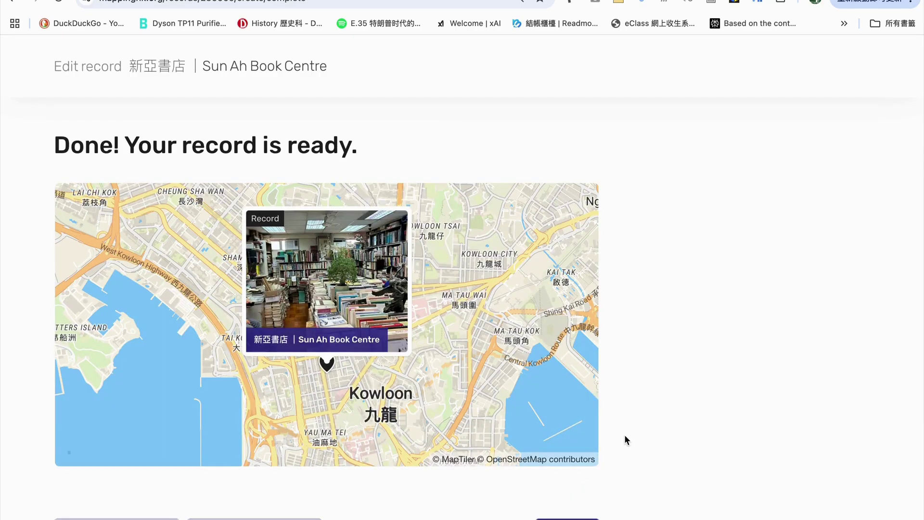
pyautogui.scroll(-2, 625, 436)
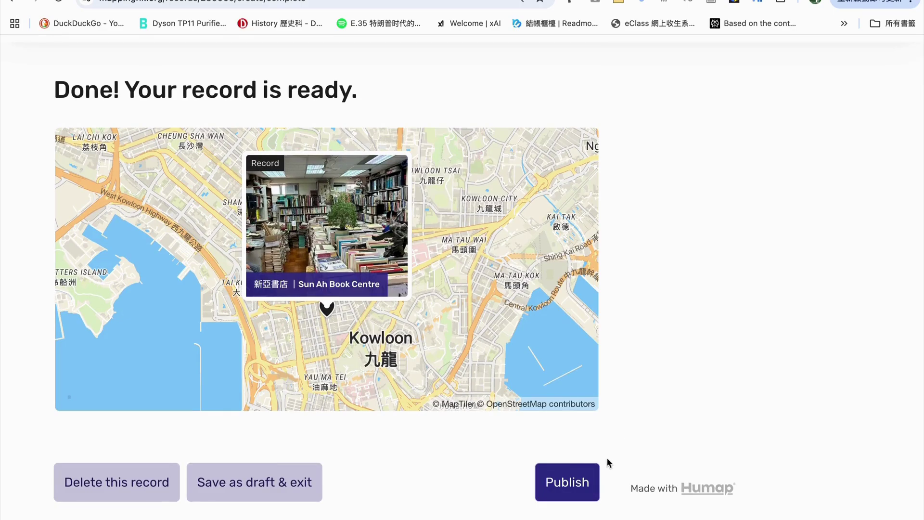
pyautogui.click(586, 482)
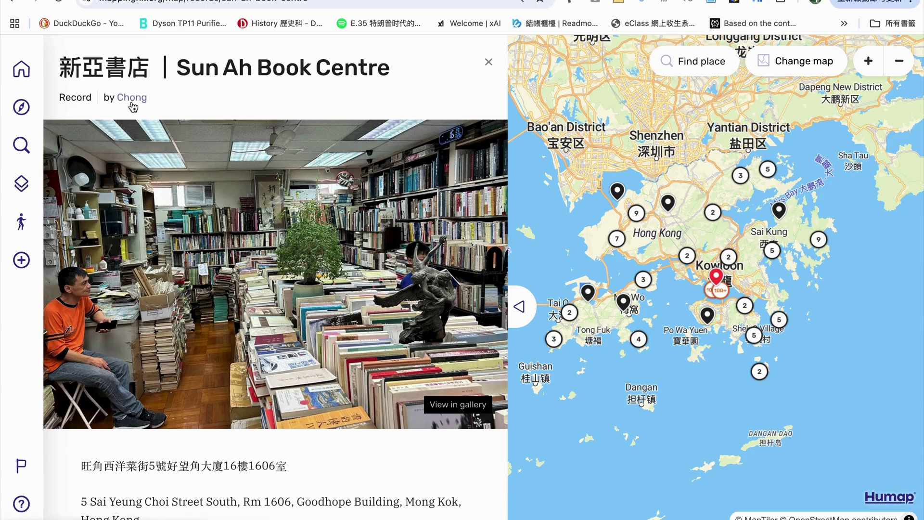
# Step: Return to the site's home page and open the 獨立書店 | Independent bookstore collection to view its locations on the map
pyautogui.click(24, 78)
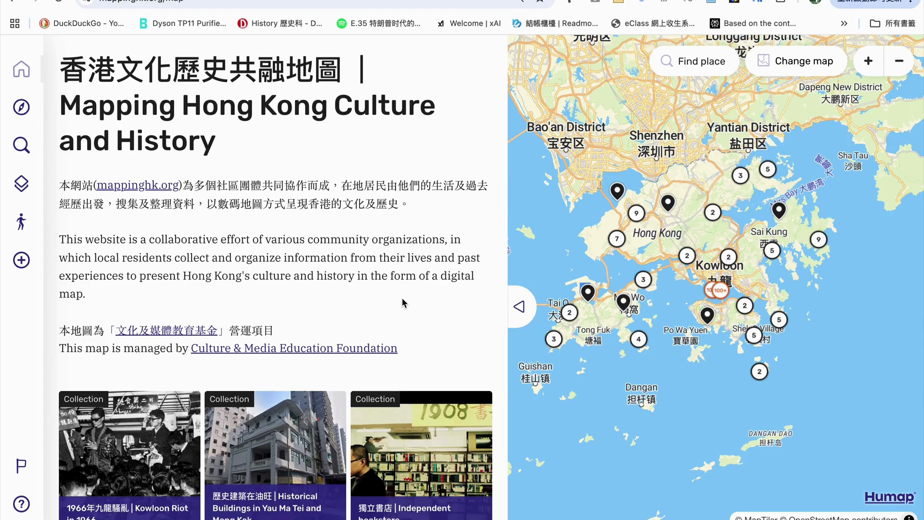
pyautogui.click(431, 472)
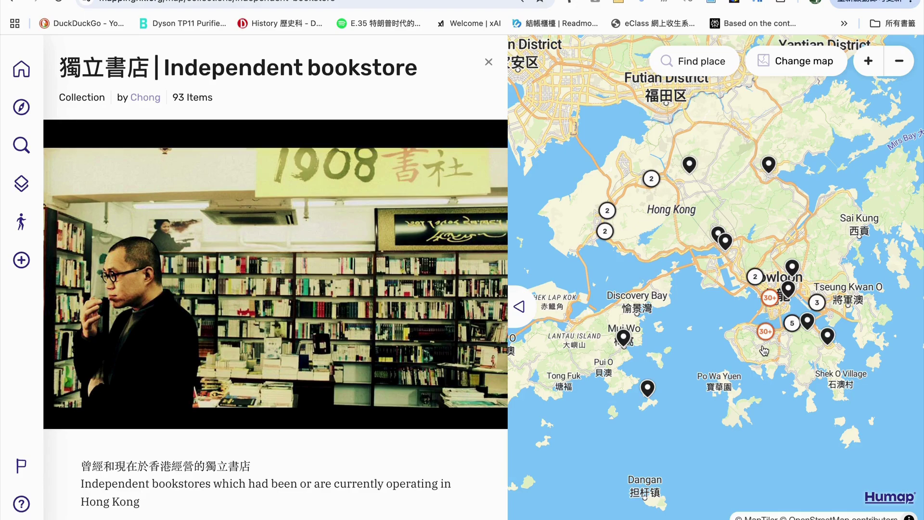
pyautogui.moveTo(764, 351); pyautogui.dragTo(718, 358)
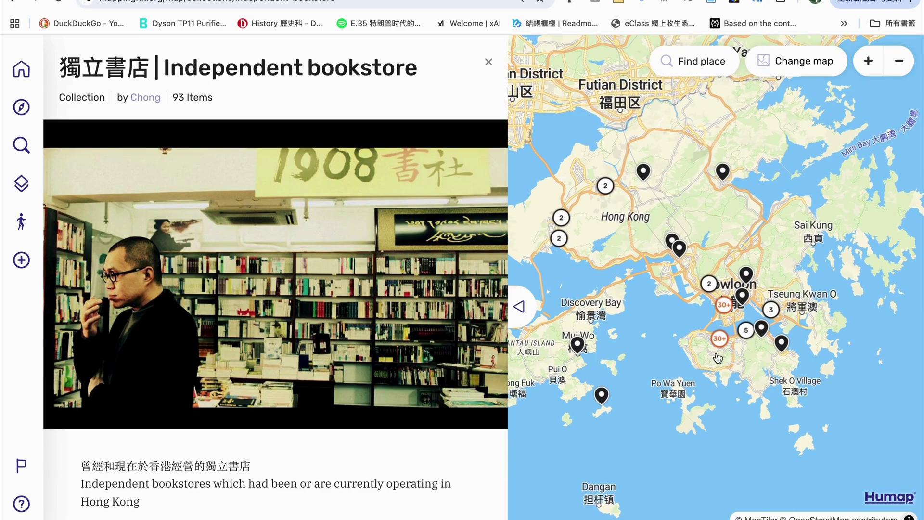